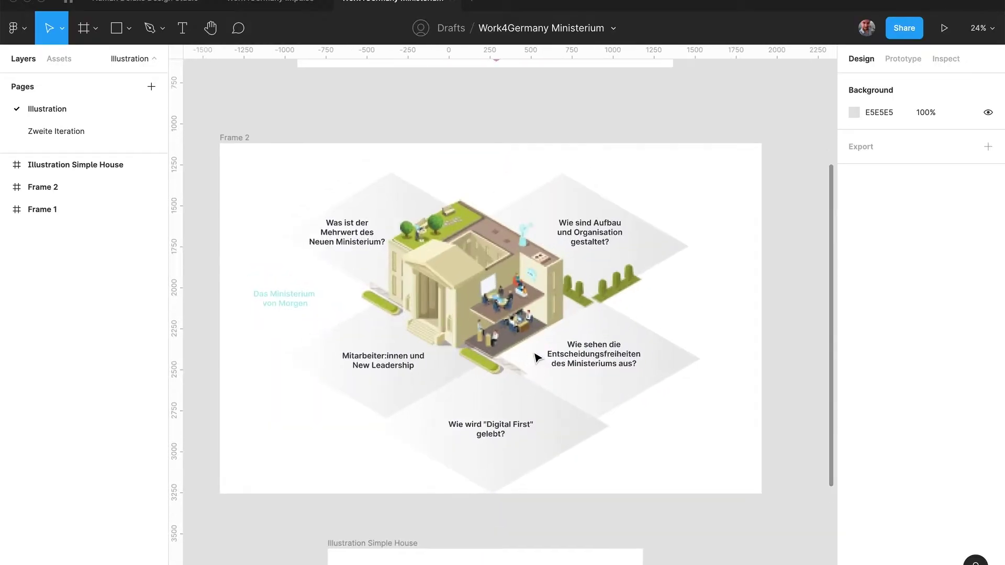
Step: Scroll up through the Heimkapital box mockup canvas
scroll(536, 356, up, 5)
scroll(536, 356, up, 2)
scroll(536, 356, up, 2)
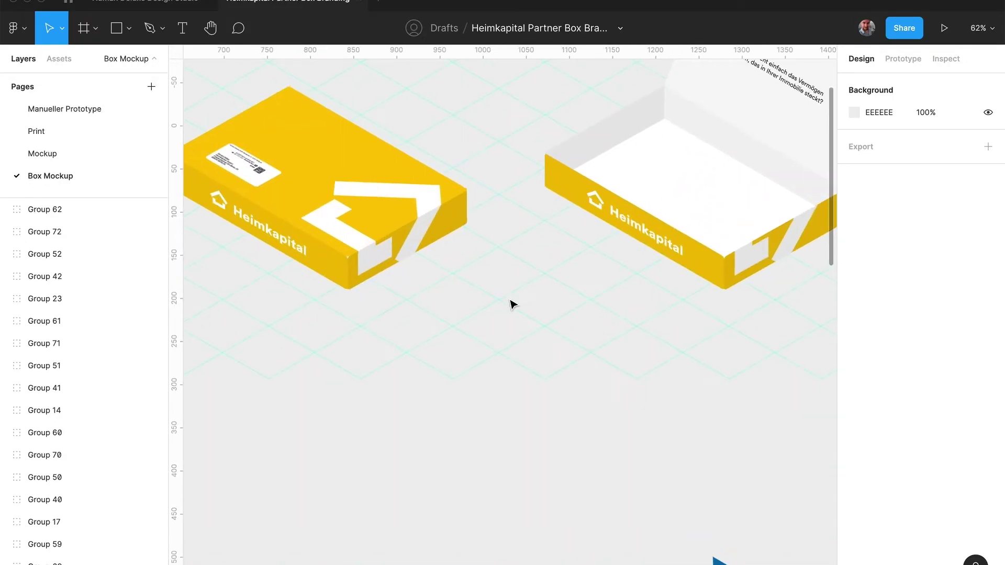
scroll(511, 307, up, 5)
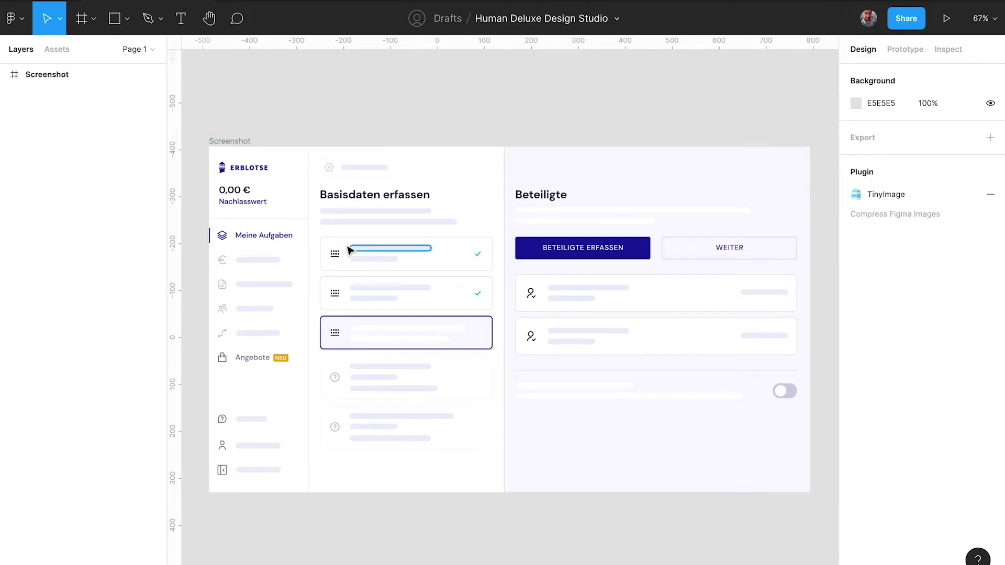
Step: Select the whole Screenshot frame and apply the Isometric plugin's 45° perspective to it
double_click(350, 249)
click(359, 296)
click(364, 289)
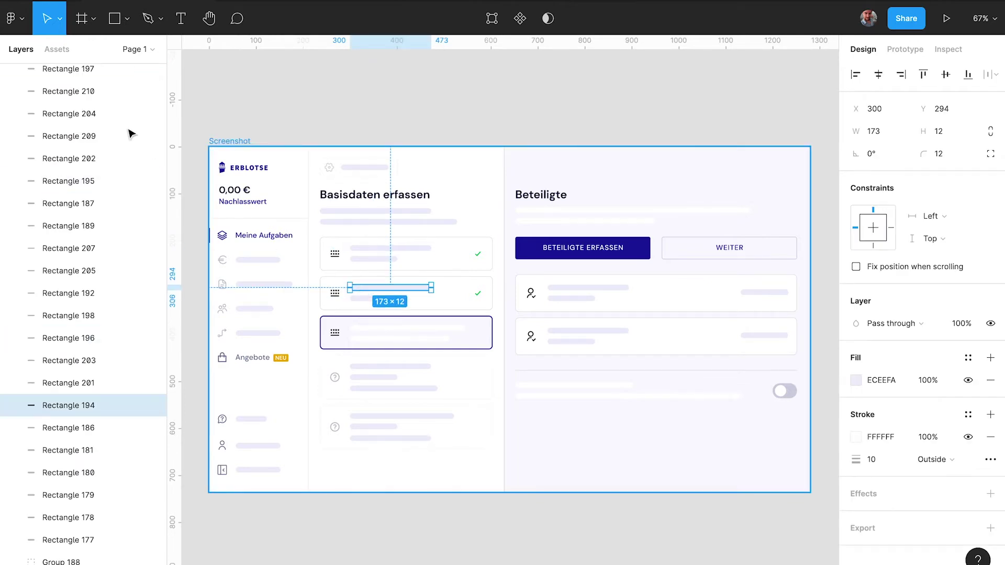
key(Escape)
click(13, 19)
mouse_move(86, 212)
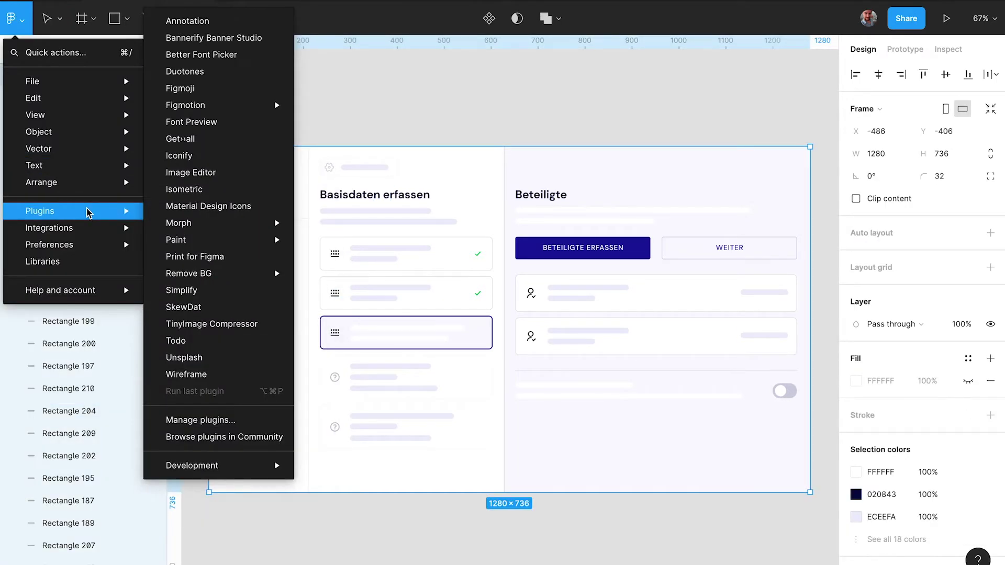
click(198, 190)
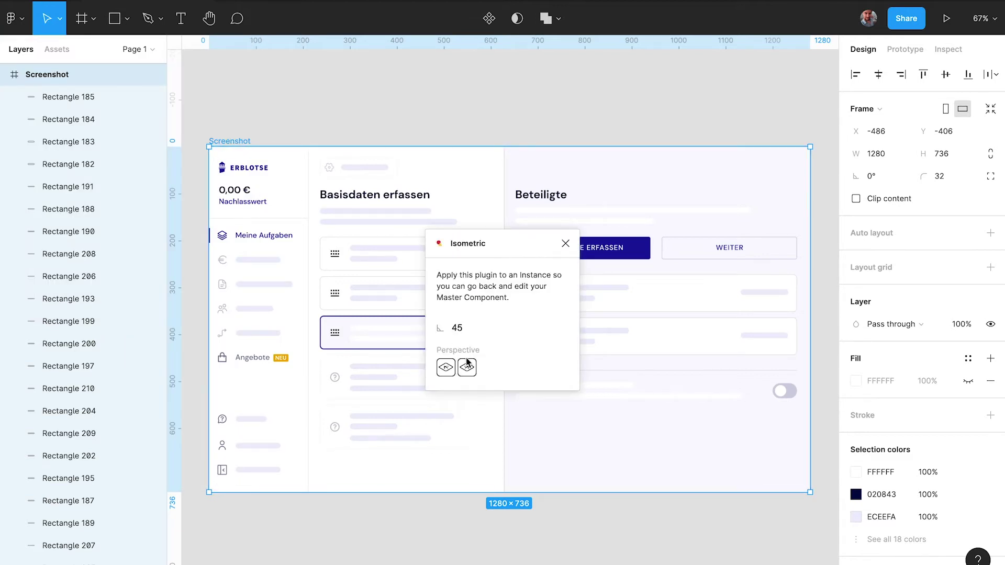
click(467, 368)
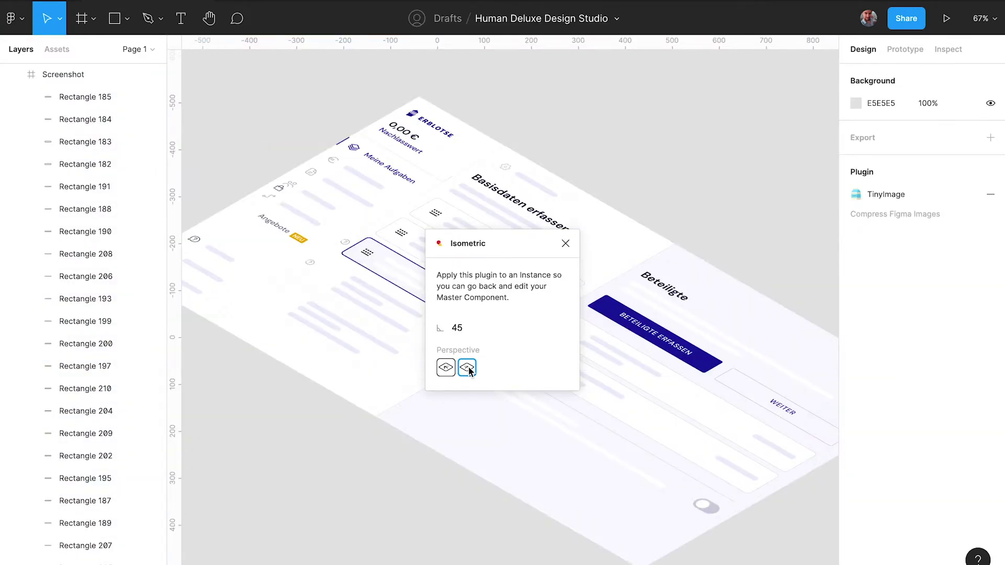
click(446, 368)
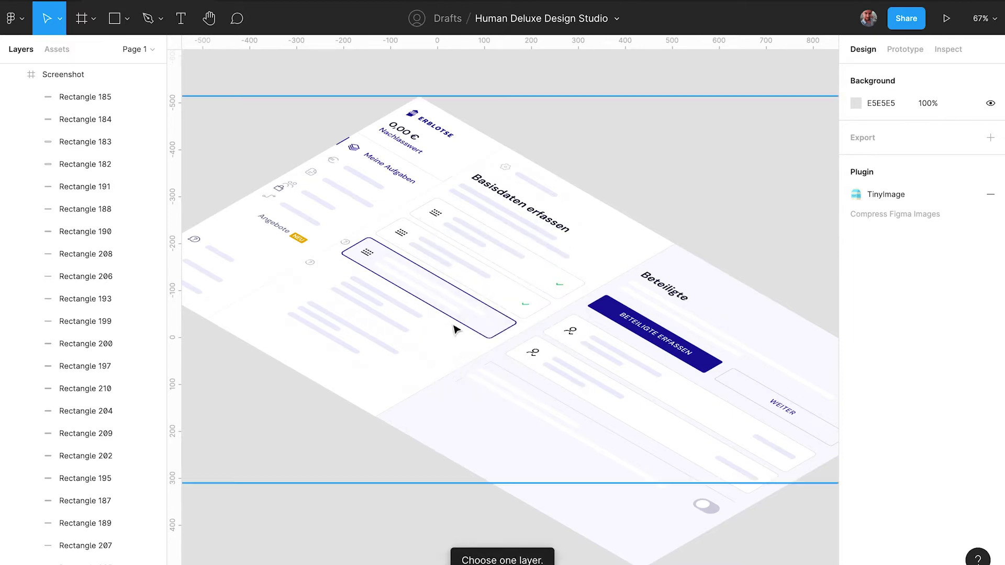
scroll(605, 145, down, 5)
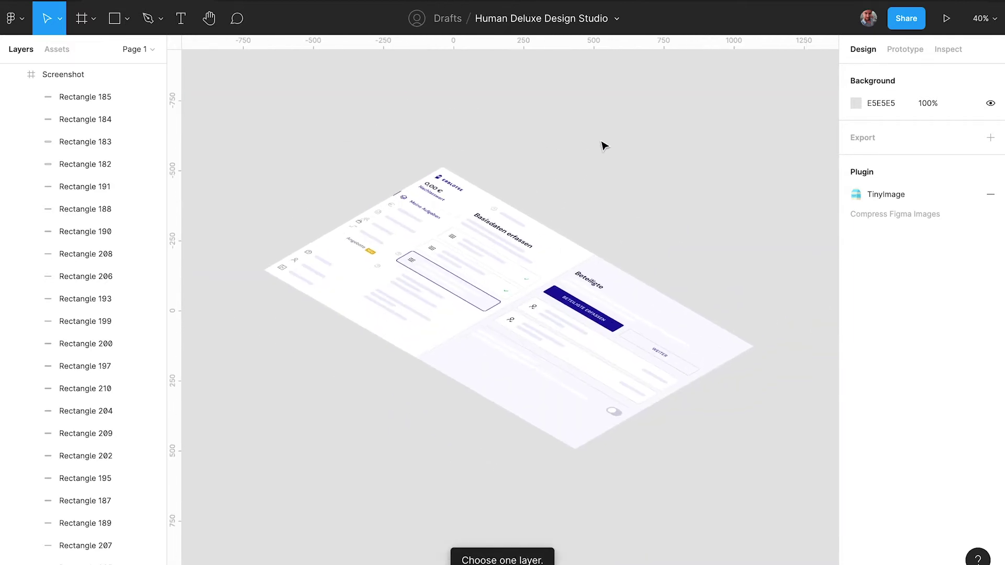
Step: Add a drop shadow with blur 30 to the isometric group
click(423, 215)
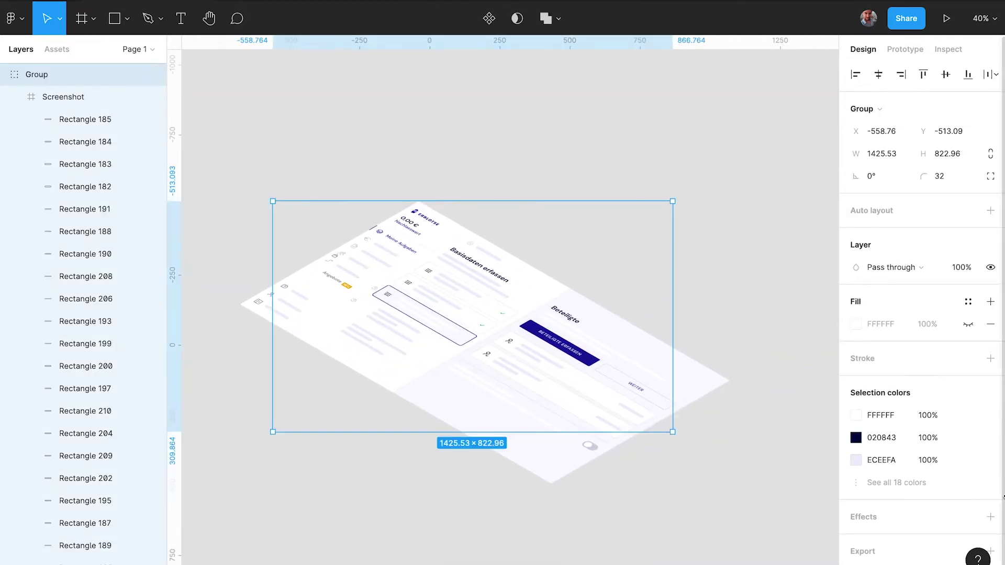
scroll(916, 555, down, 1)
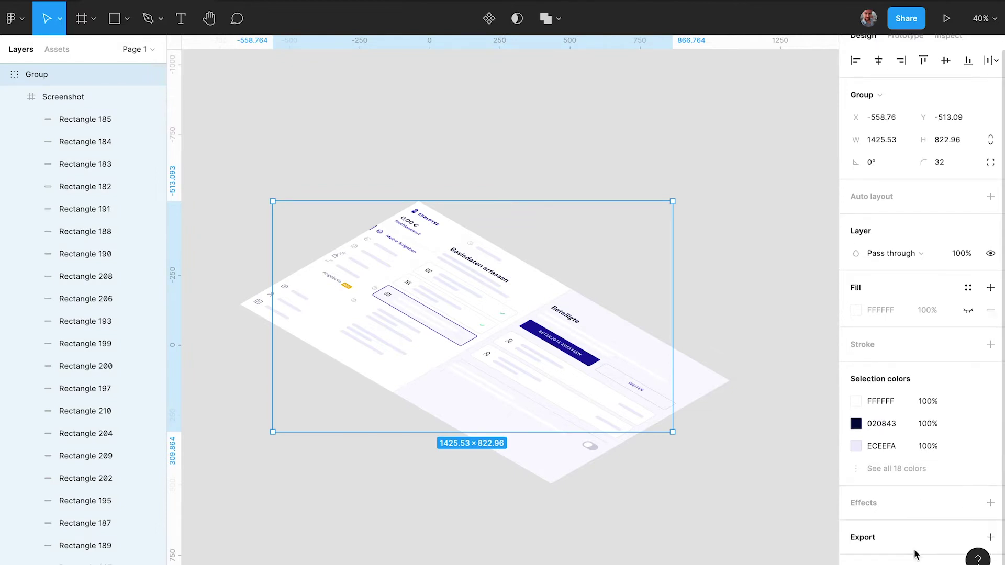
click(991, 503)
click(856, 526)
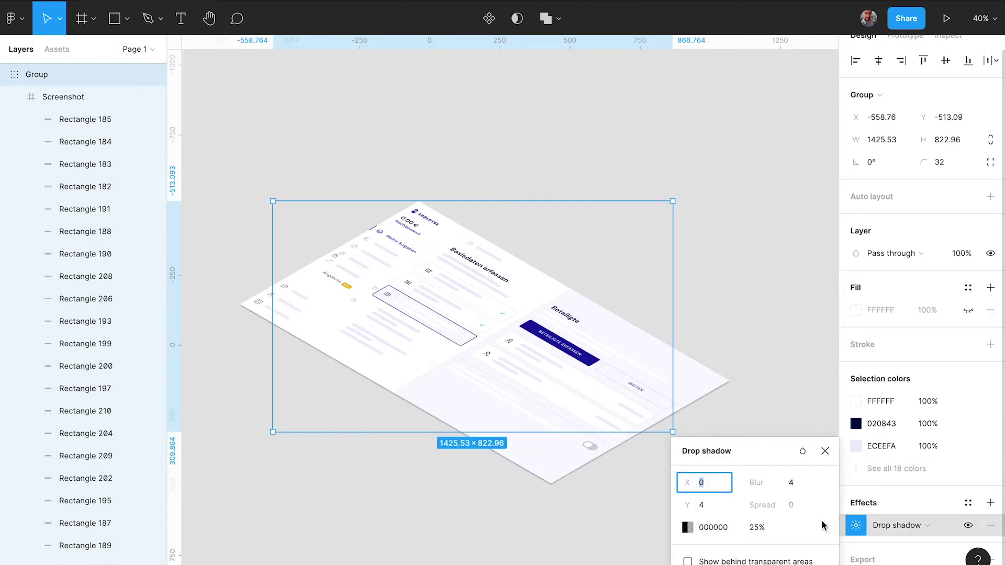
click(791, 485)
key(Return)
Step: Set the shadow's Y offset to 30 and its opacity to 10%
click(757, 529)
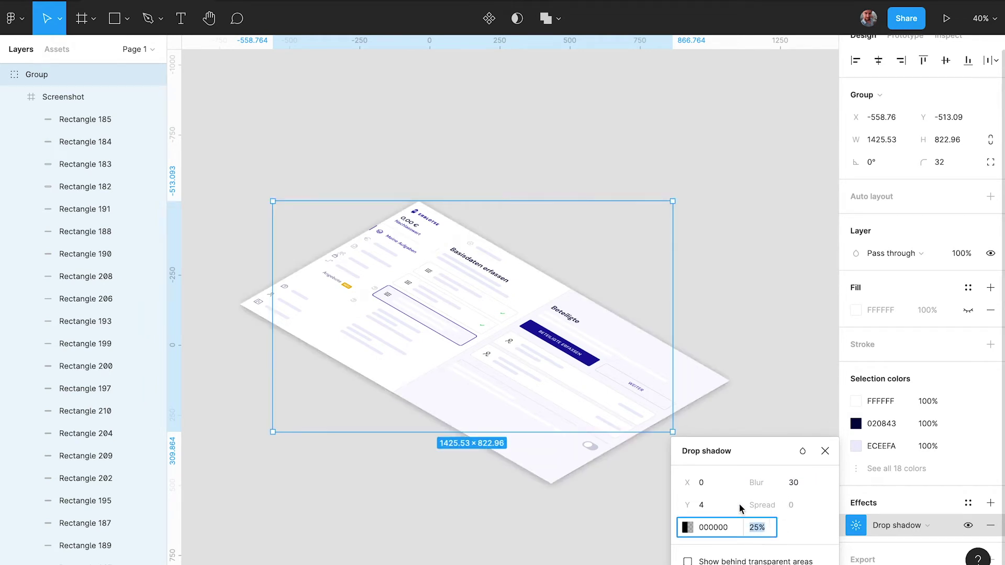
click(697, 506)
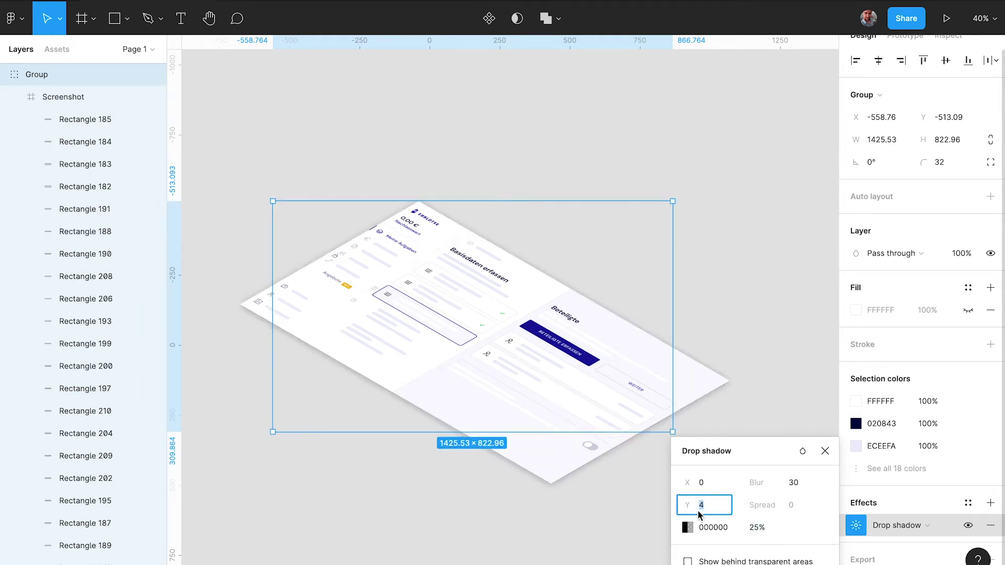
text(30)
key(Return)
click(759, 528)
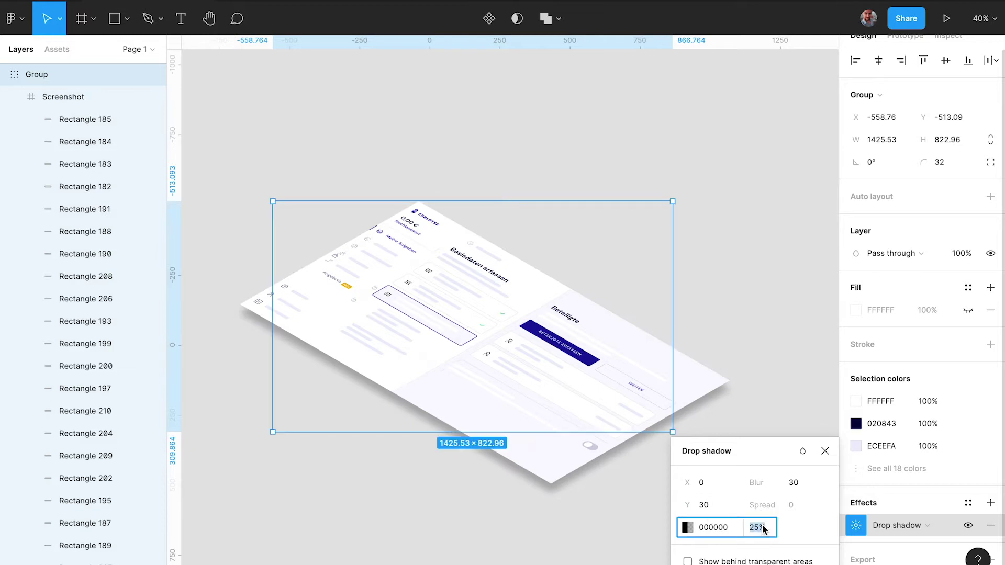
text(10)
key(Return)
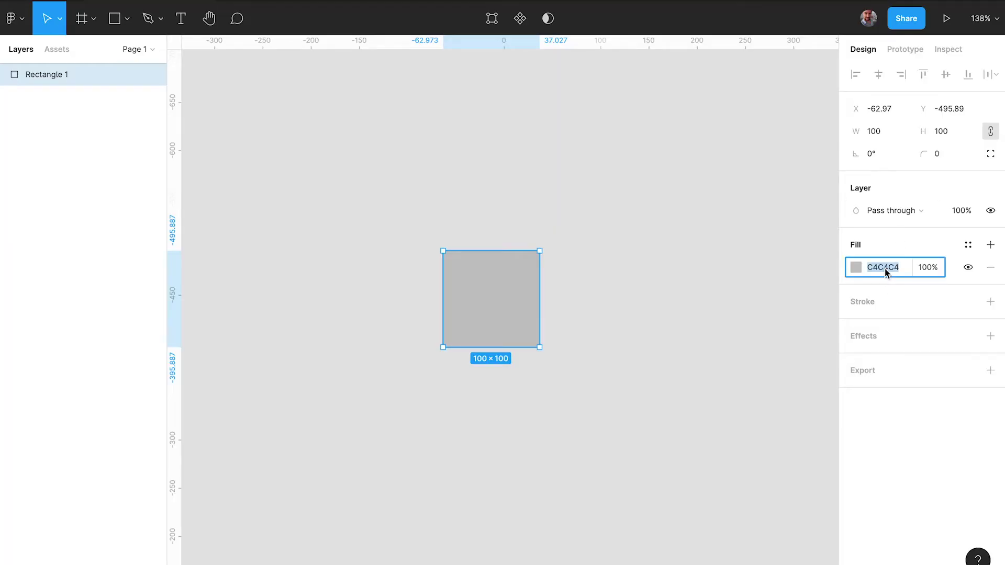
Step: Fill the square bright blue 14AFF1 and move it about 21 px higher
click(853, 267)
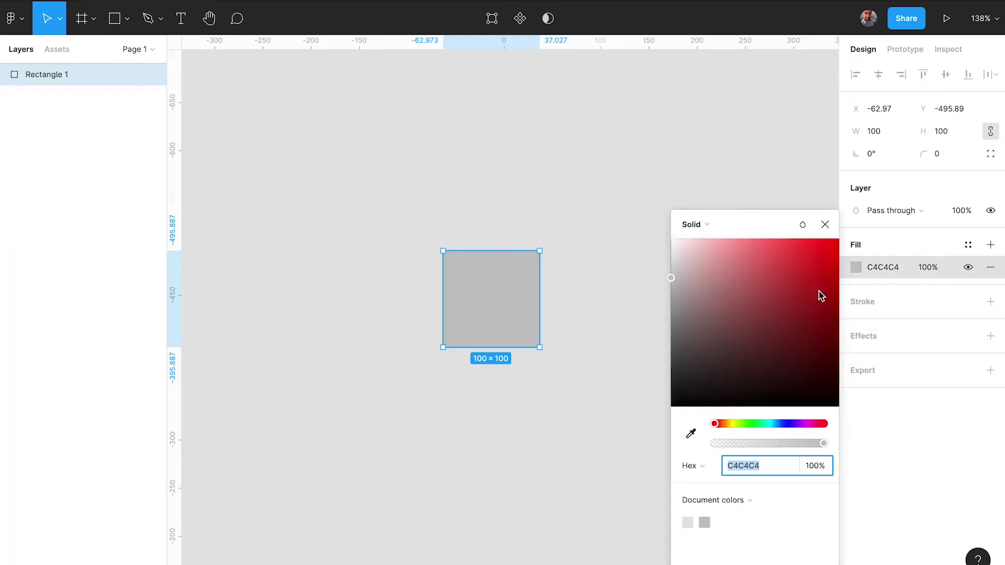
click(774, 423)
drag(792, 341, 826, 252)
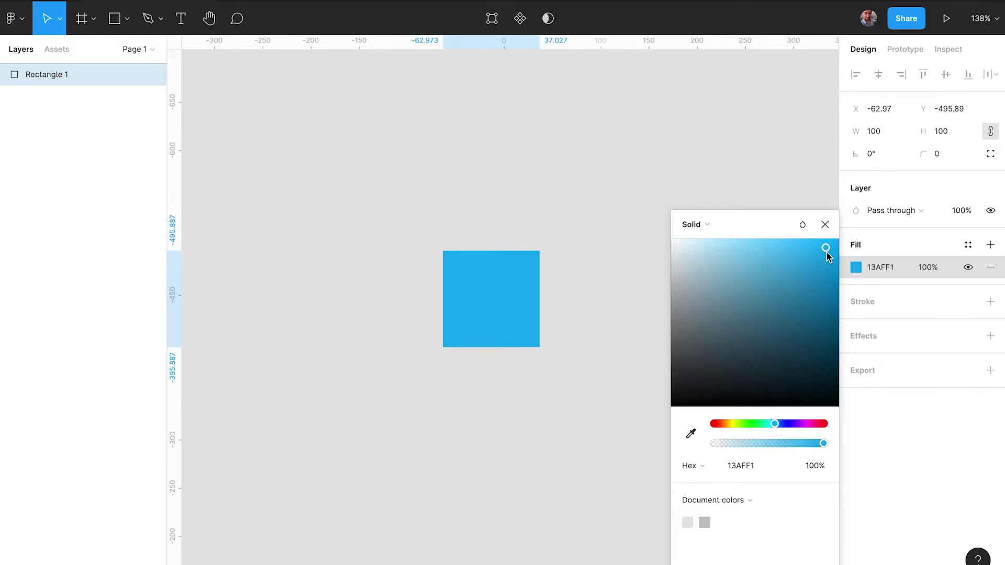
click(825, 224)
click(642, 251)
drag(497, 310, 496, 289)
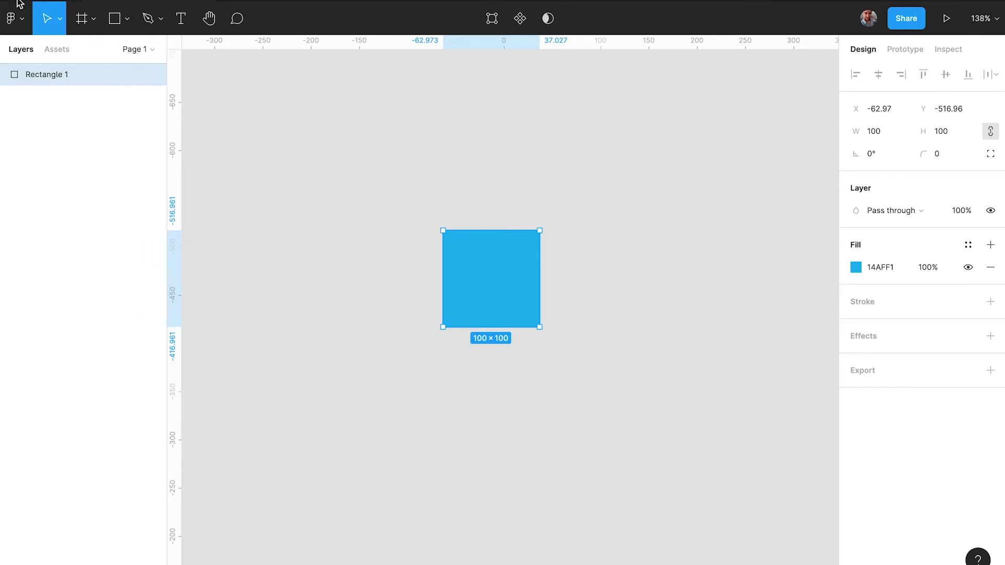
Step: Apply a -30° horizontal skew to the blue square using the SkewDat plugin
click(28, 19)
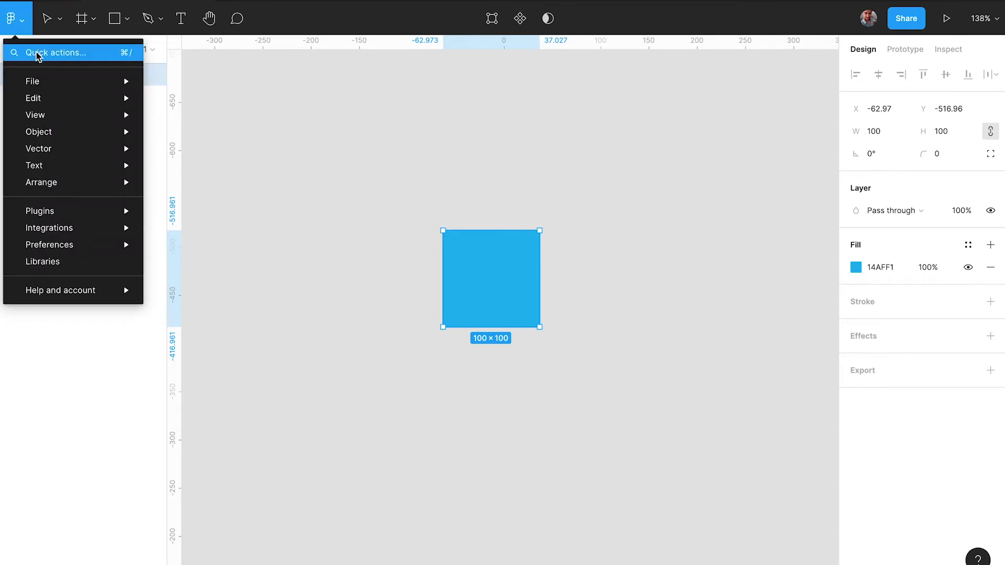
mouse_move(61, 135)
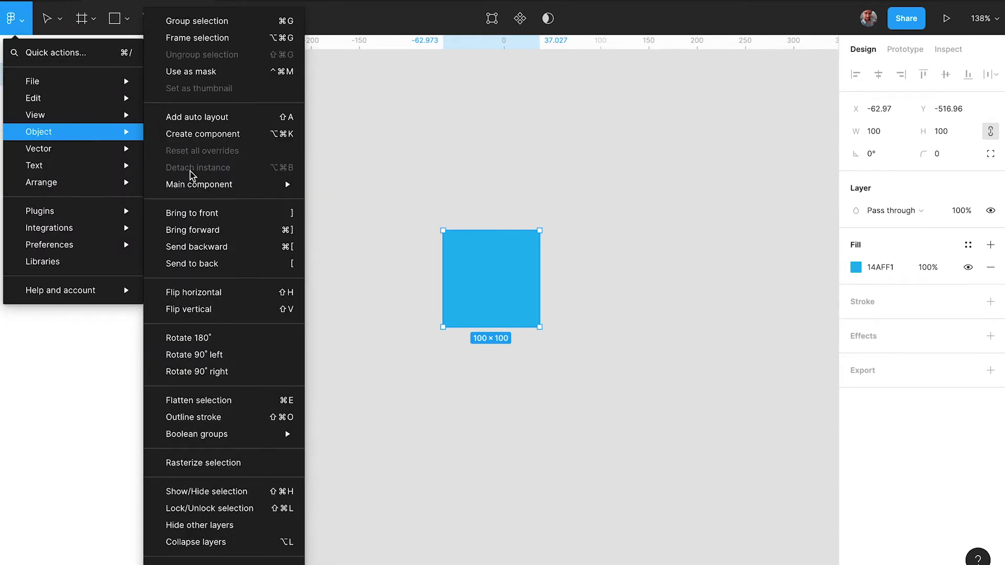
mouse_move(75, 204)
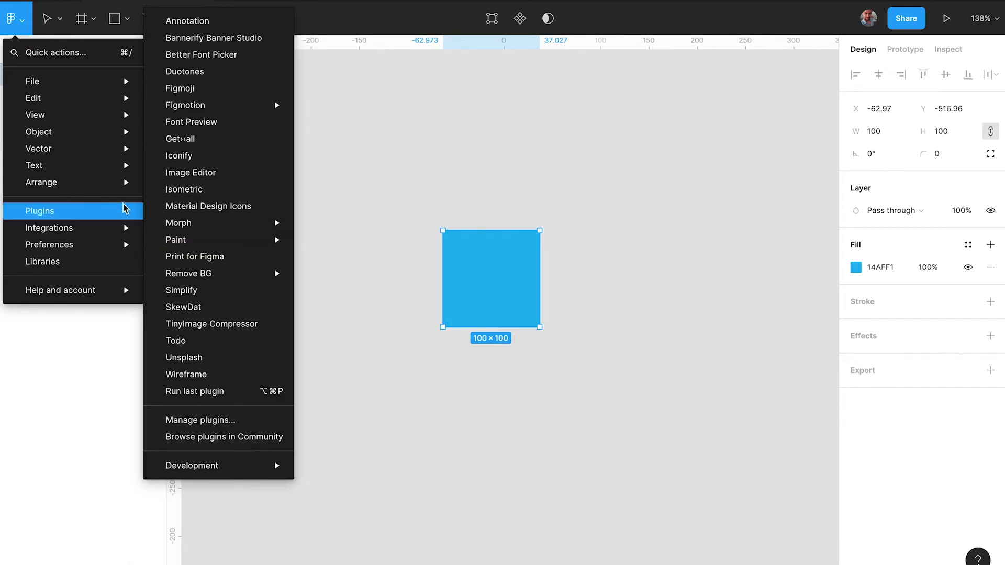
click(212, 312)
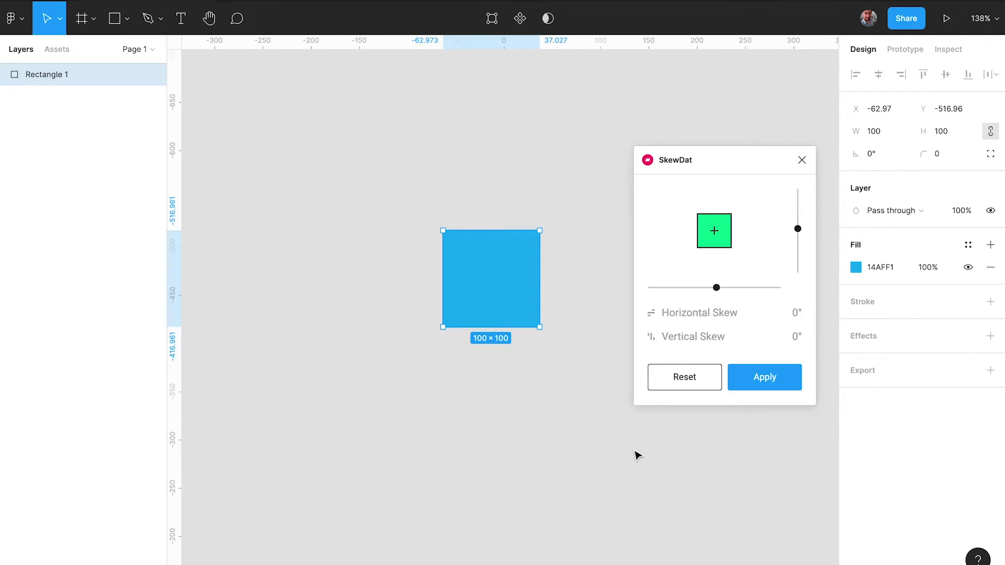
drag(716, 291, 671, 288)
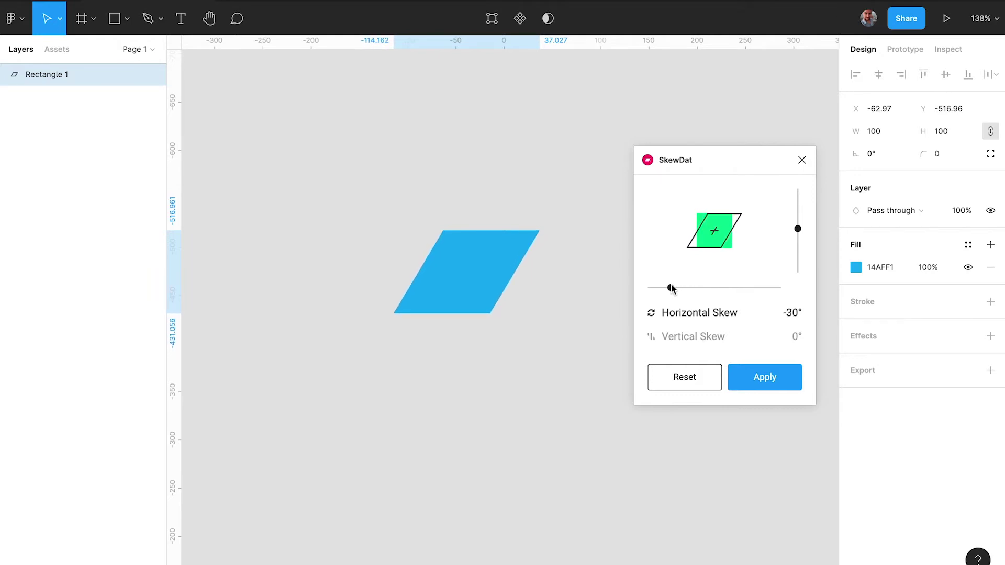
click(782, 383)
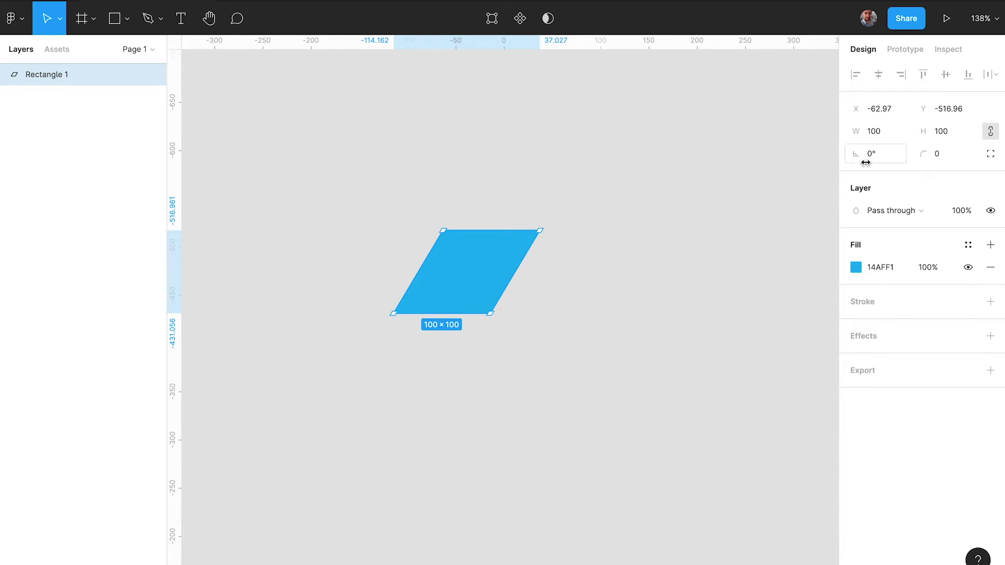
Step: Scroll up to bring Rectangle 2 below the diamond into view
scroll(789, 224, up, 1)
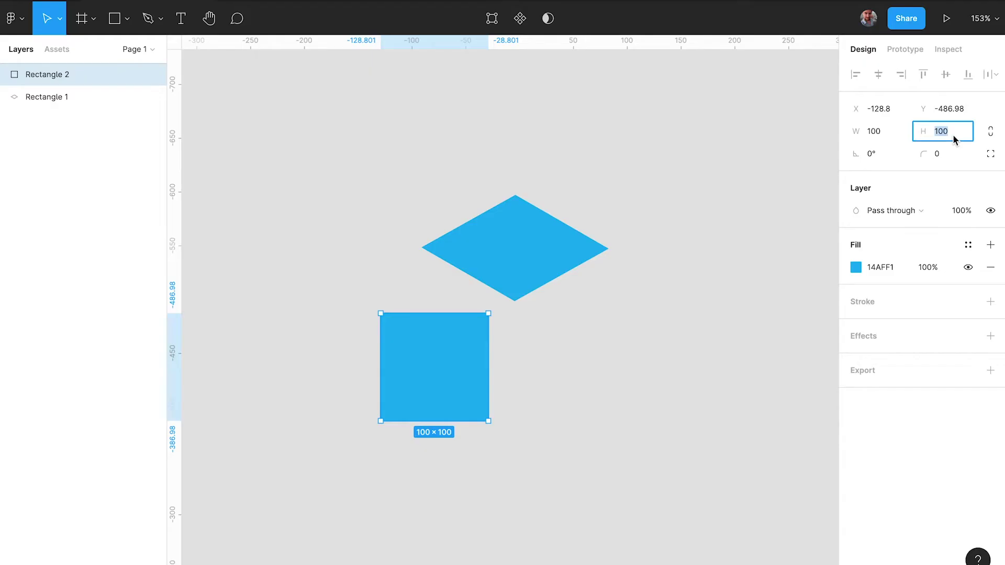
Step: Set the rectangle's height to 87 and skew it vertically 25° with SkewDat
text(87)
key(Return)
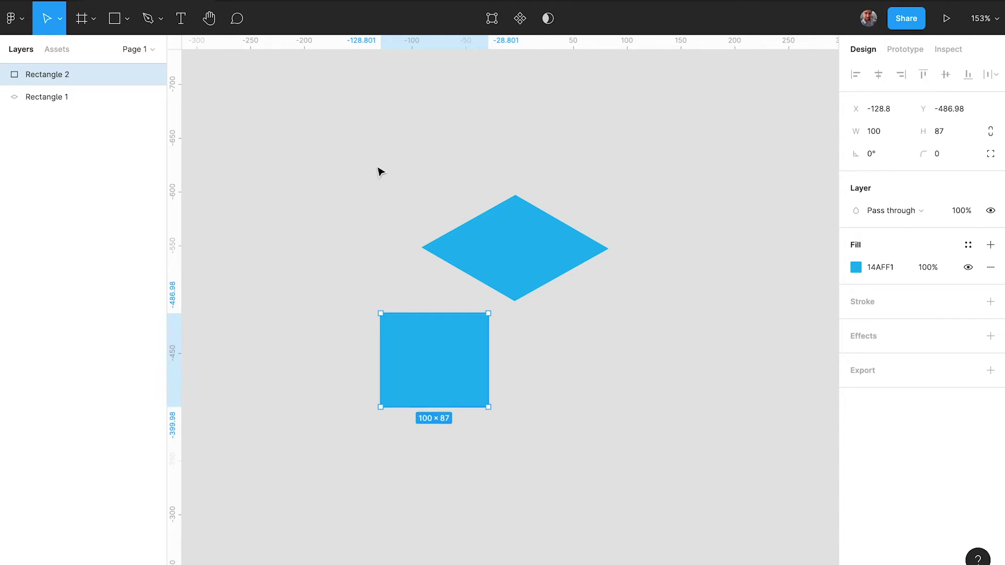
click(12, 20)
mouse_move(82, 132)
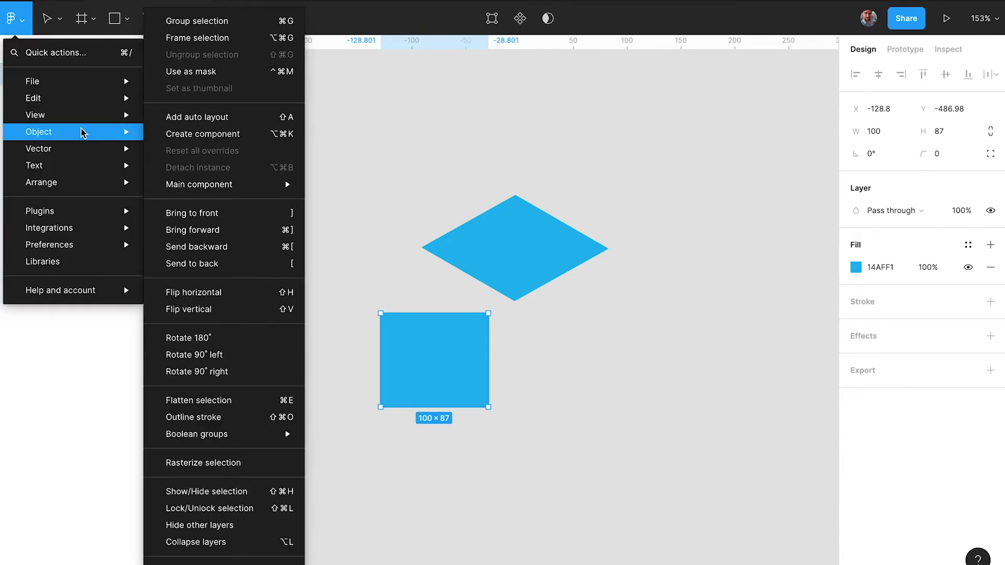
mouse_move(124, 210)
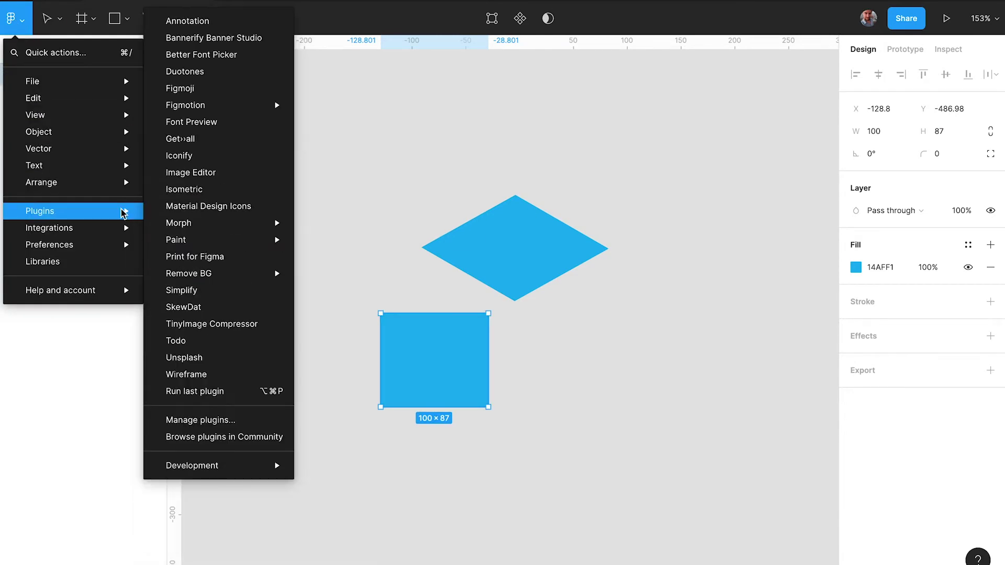
click(197, 308)
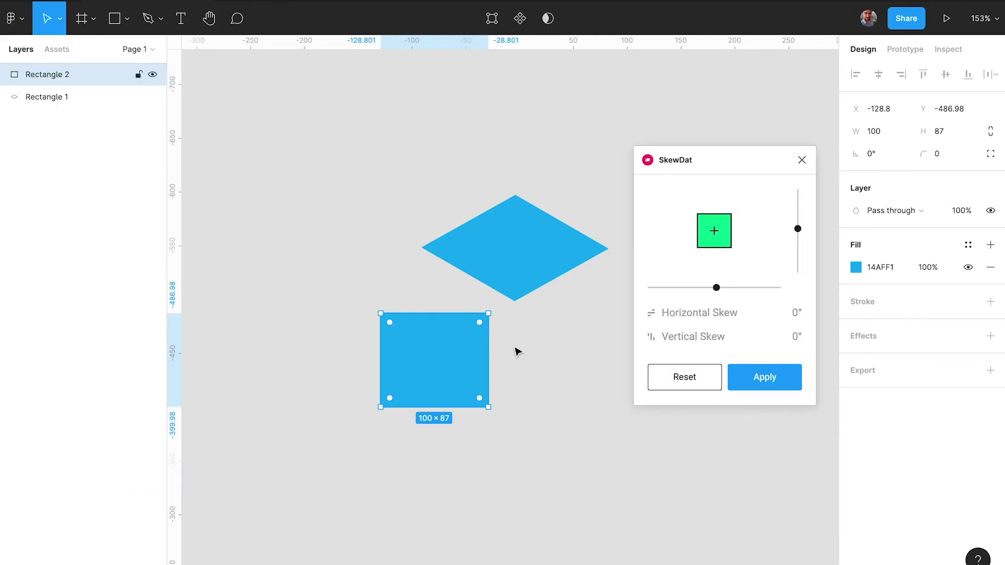
drag(716, 287, 718, 288)
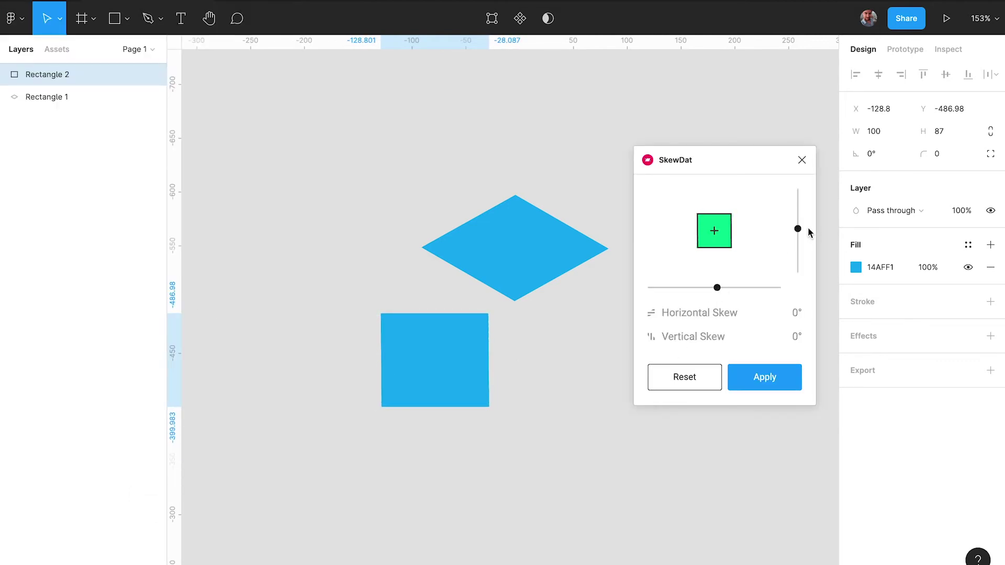
drag(799, 231, 784, 200)
click(770, 389)
Step: Place the skewed face under the diamond and add a horizontally flipped copy as the right face
drag(435, 415, 476, 351)
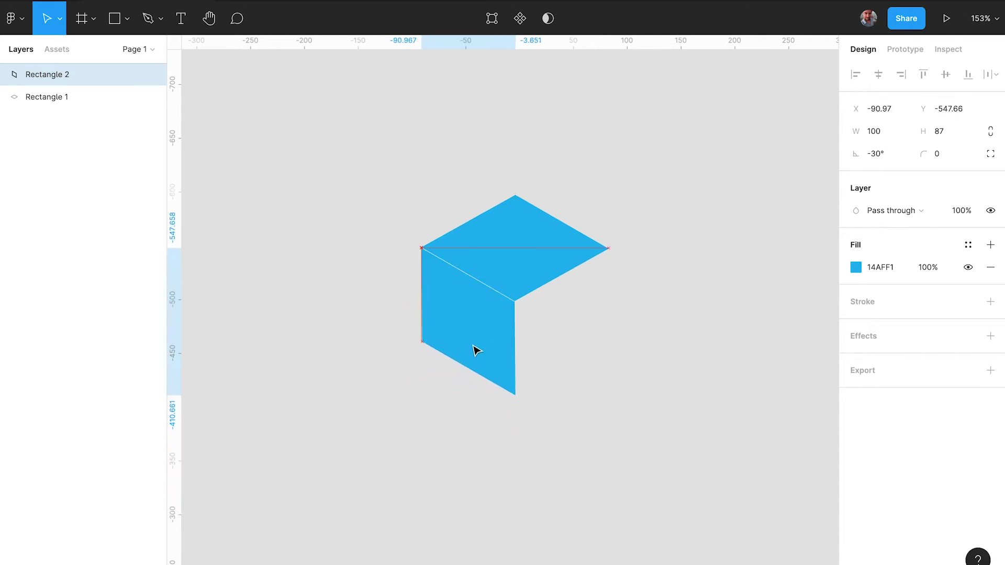
scroll(567, 374, up, 5)
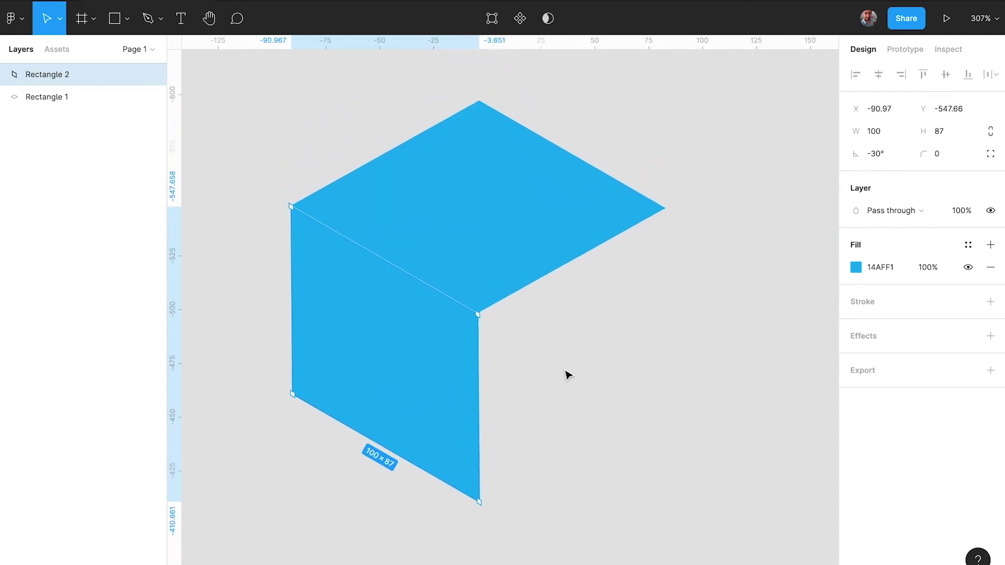
drag(422, 362, 584, 388)
key(shift+h)
click(774, 314)
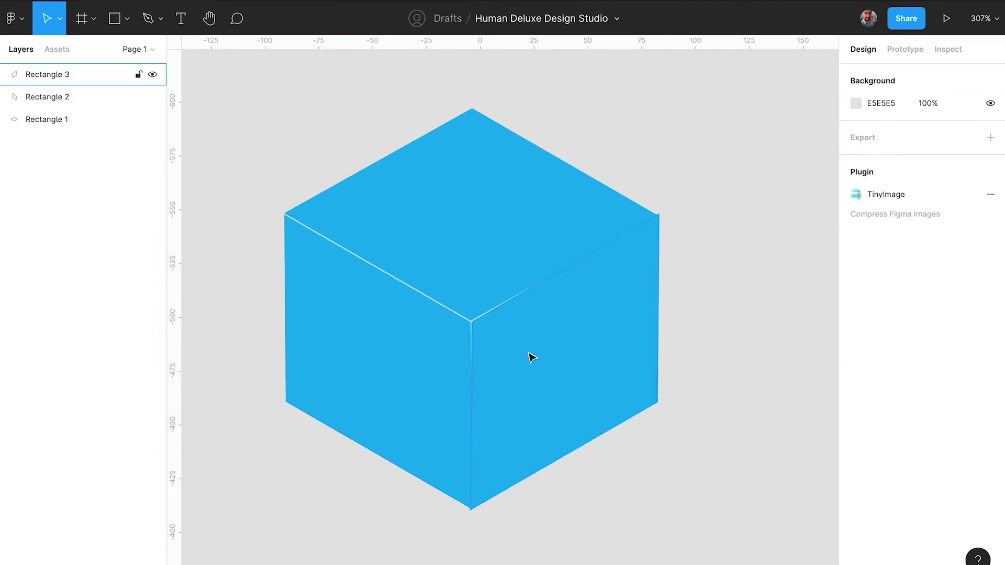
scroll(532, 358, up, 5)
scroll(530, 356, up, 3)
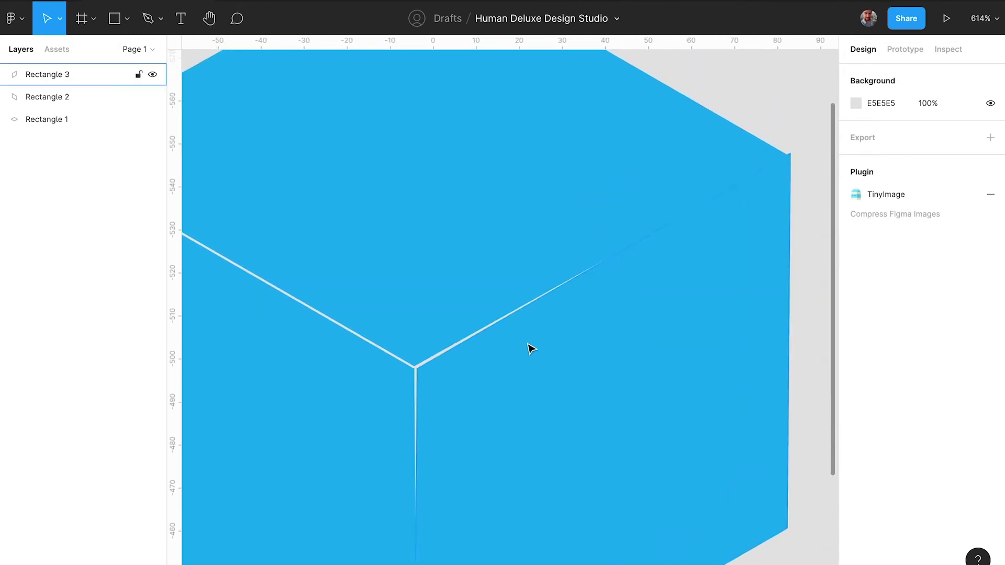
click(531, 350)
scroll(531, 349, down, 5)
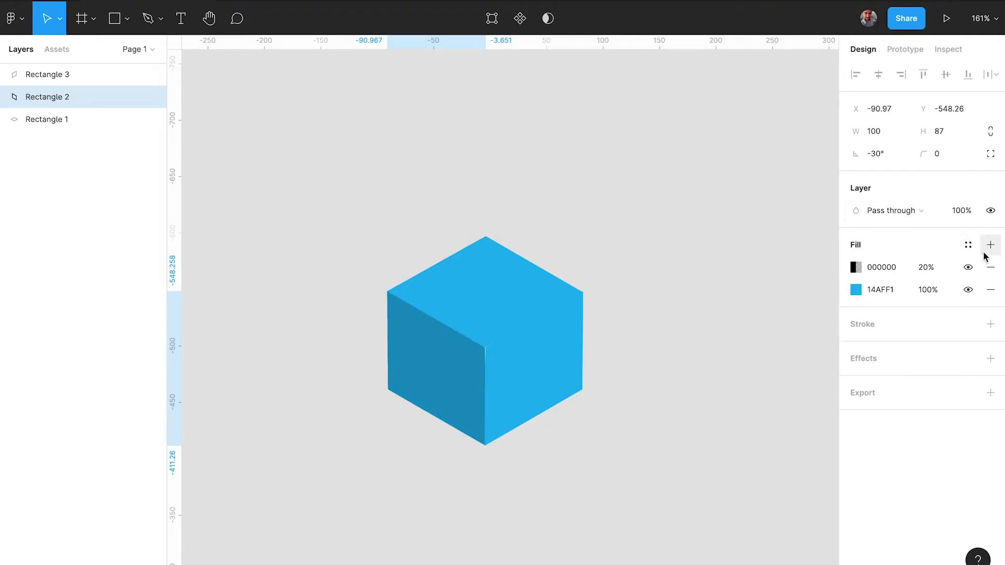
Step: Shade the left face with 10% black and the right face with a 20% black fill
click(925, 271)
text(10)
key(Return)
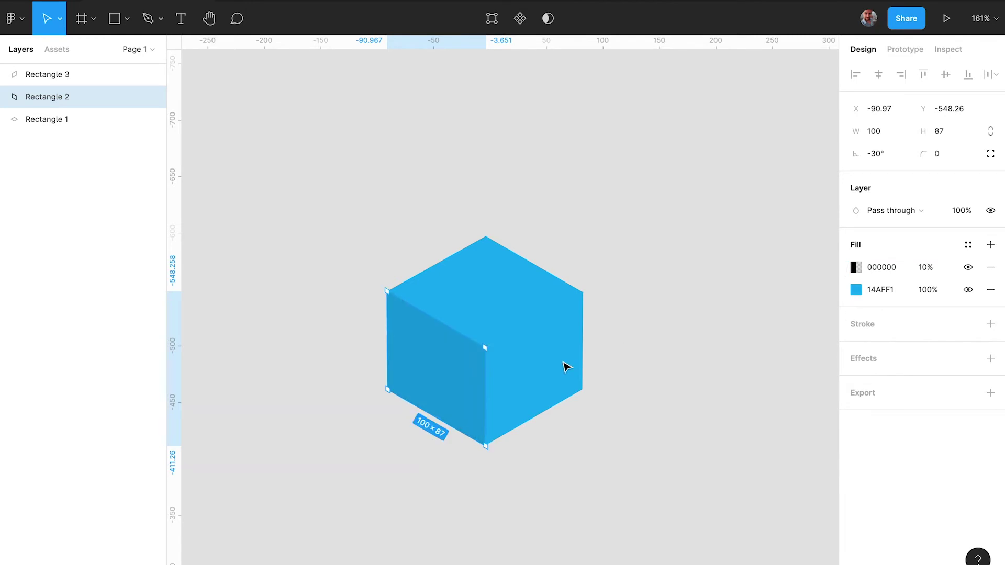
click(558, 369)
click(990, 246)
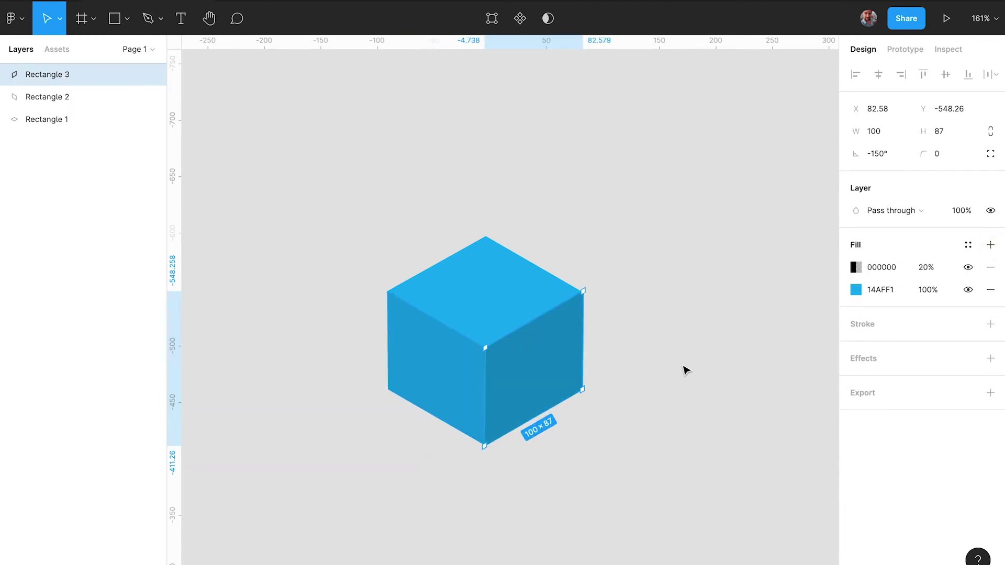
click(608, 362)
scroll(539, 289, up, 3)
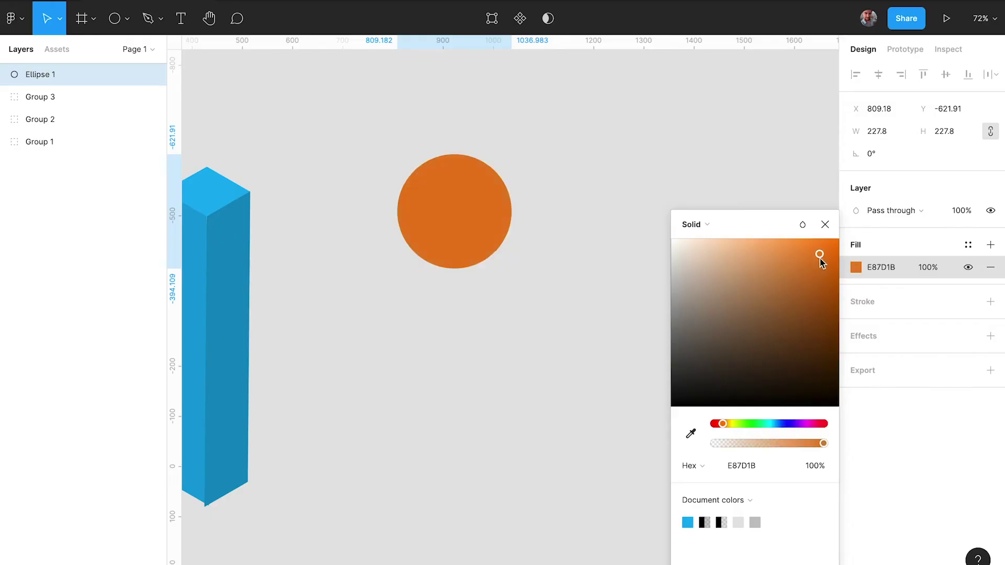
Step: Fill the circle orange E87D1B and skew it -25° horizontally with SkewDat
click(880, 166)
click(12, 19)
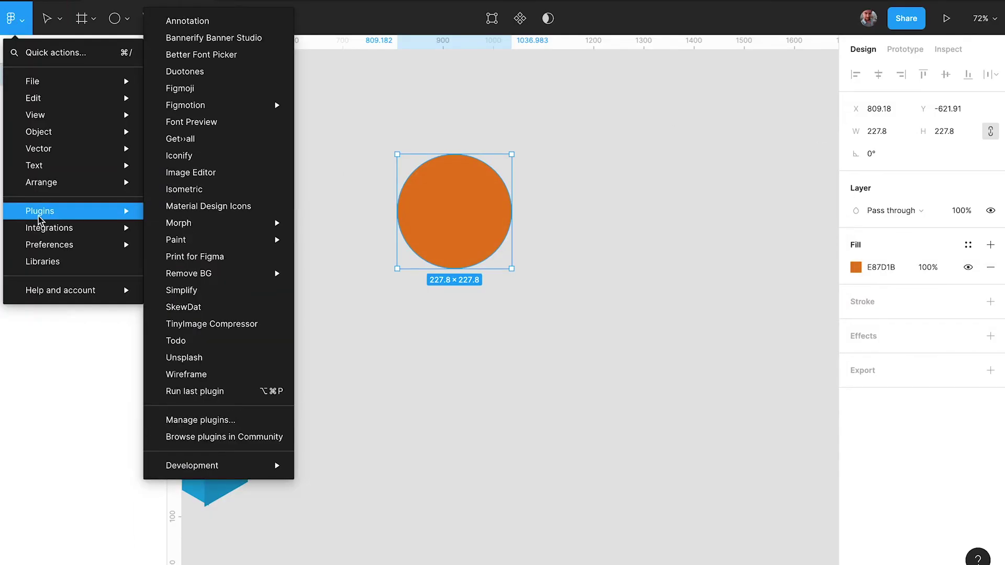
mouse_move(48, 139)
mouse_move(42, 211)
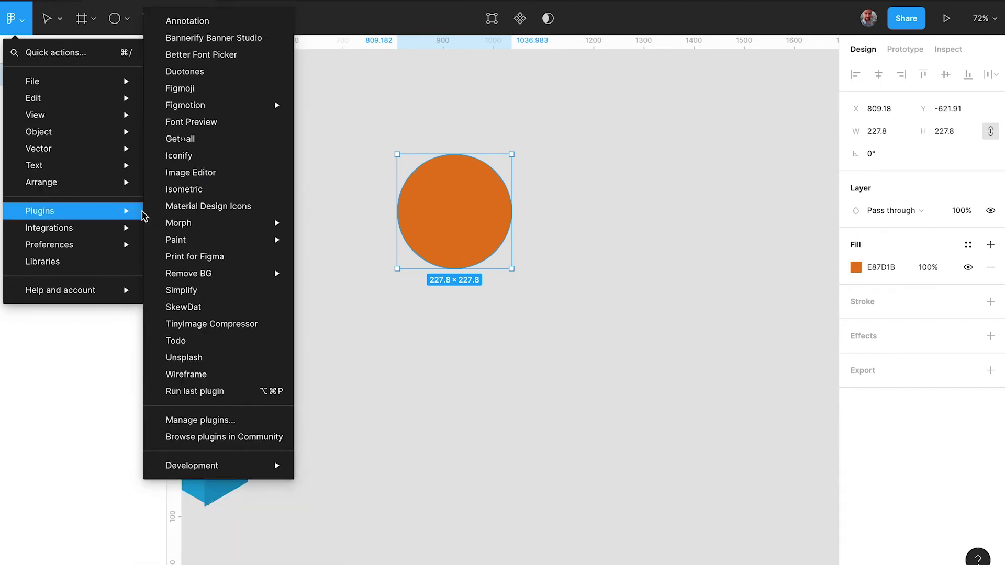
click(188, 305)
drag(717, 289, 679, 289)
click(789, 381)
Step: Rotate the ellipse to -30° and move it further right
click(886, 160)
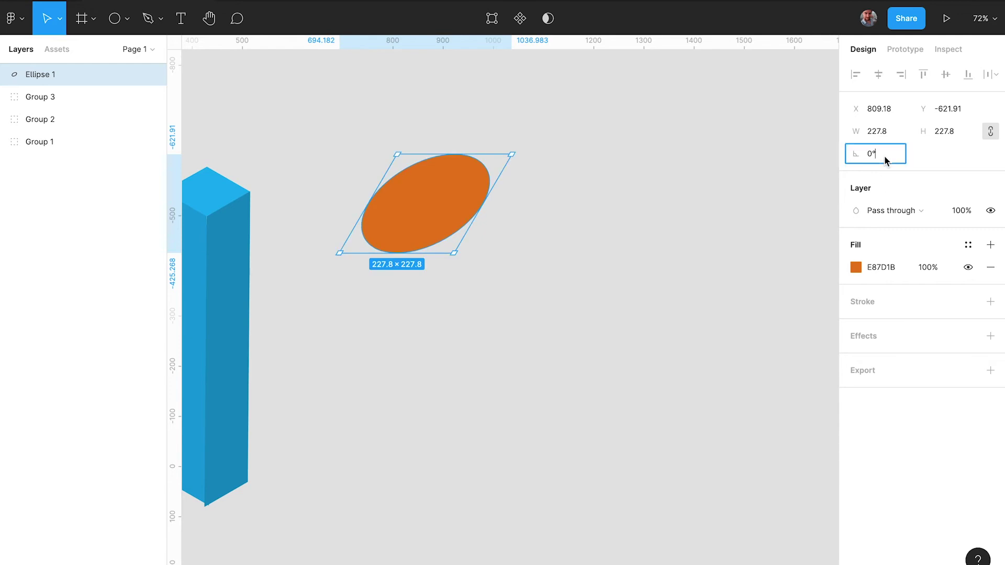
text(-30)
key(Return)
click(574, 348)
drag(419, 209, 513, 201)
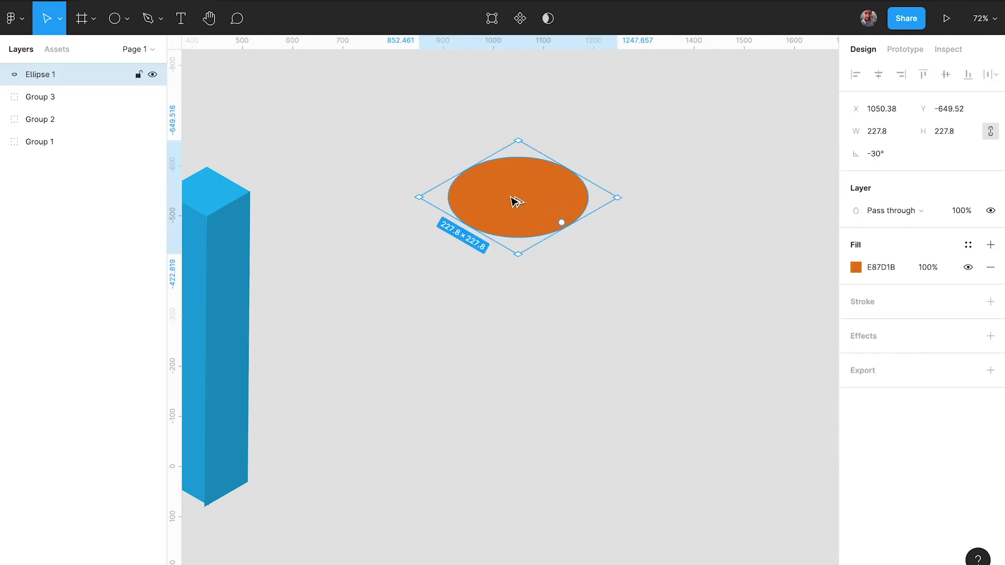
Step: Shrink the ellipse to width 100 and duplicate it downward as the cylinder base
text(100)
key(Return)
scroll(532, 115, up, 3)
click(532, 115)
click(523, 190)
drag(523, 190, 534, 520)
click(543, 458)
scroll(543, 458, up, 3)
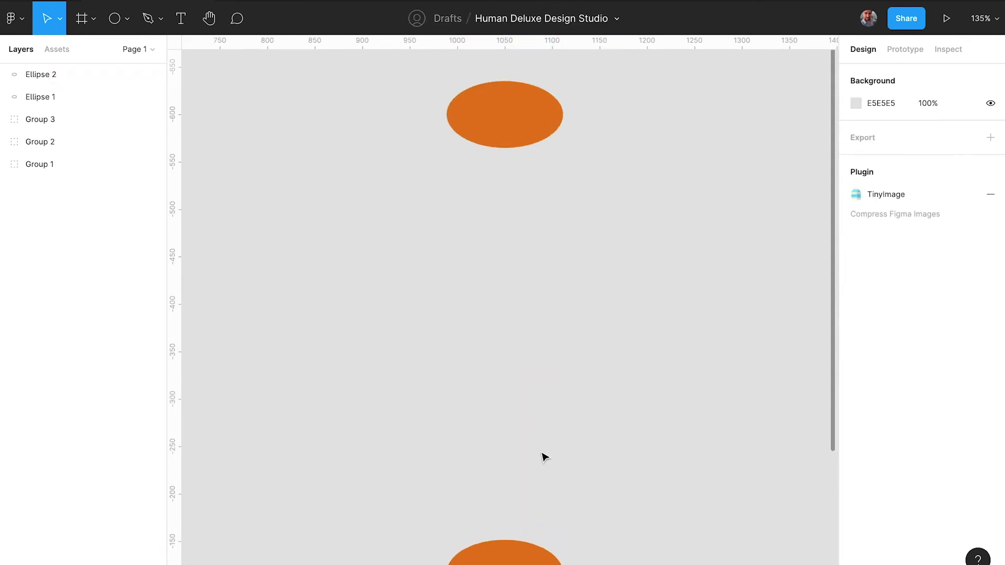
Step: Draw a rectangle from the top ellipse to the base and align its right edge
key(r)
drag(382, 77, 500, 541)
scroll(502, 546, up, 10)
scroll(514, 327, up, 5)
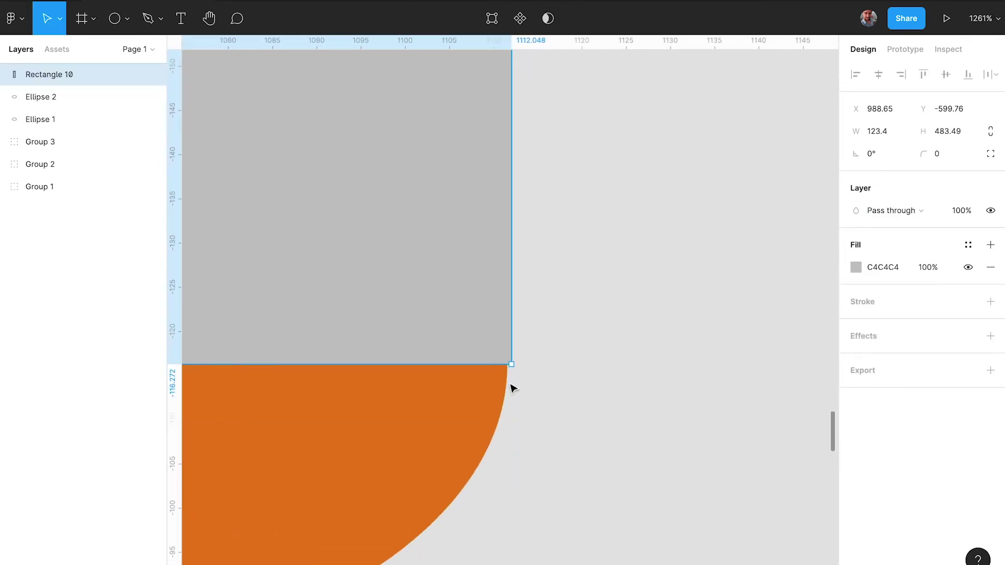
drag(512, 327, 507, 327)
click(529, 354)
click(503, 346)
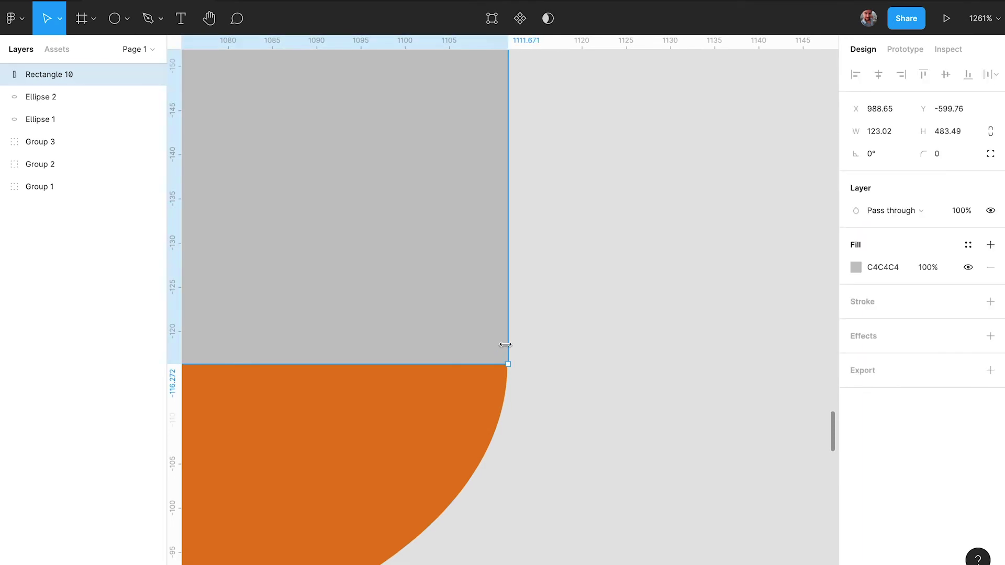
scroll(507, 365, up, 8)
drag(506, 314, 512, 315)
click(574, 327)
scroll(575, 328, down, 6)
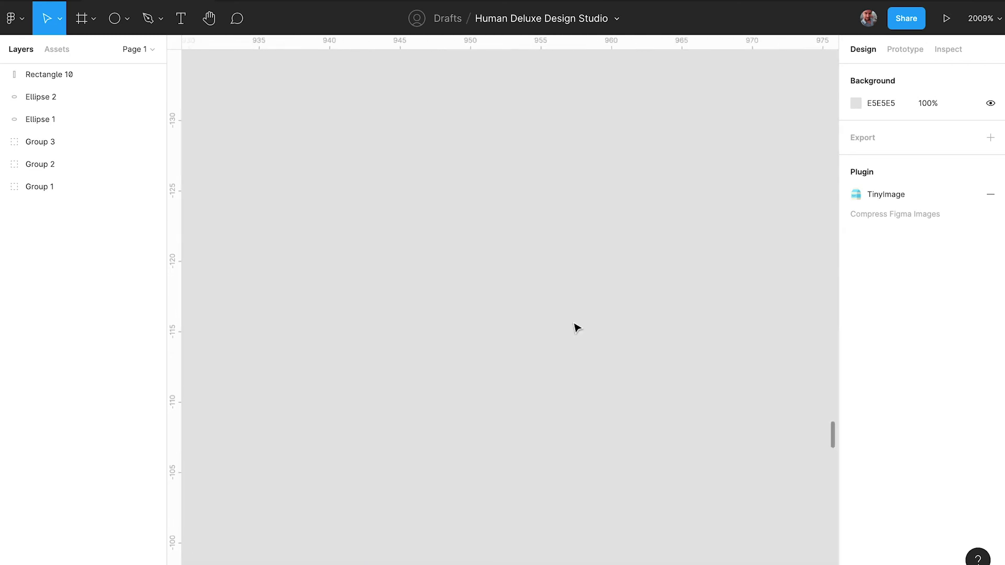
Step: Align the rectangle's left edge with the ellipse sides
click(624, 305)
drag(614, 303, 617, 298)
click(564, 363)
scroll(564, 362, down, 3)
click(606, 314)
scroll(562, 334, up, 6)
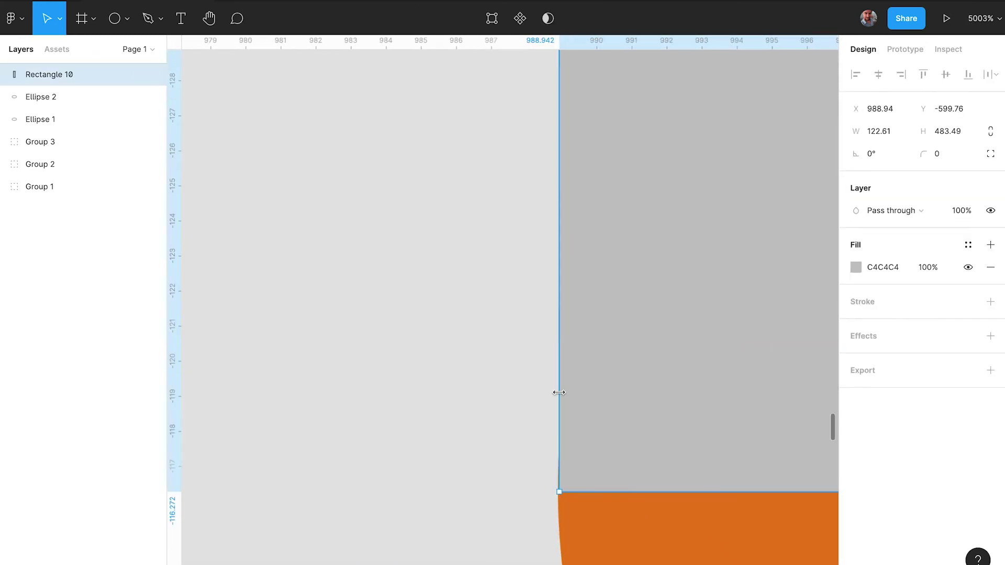
click(517, 425)
scroll(517, 425, down, 10)
click(523, 420)
scroll(523, 419, down, 5)
Step: Eyedrop the ellipse's orange onto the rectangle and Union it with the bottom ellipse
key(i)
click(521, 556)
shift+click(78, 97)
click(559, 19)
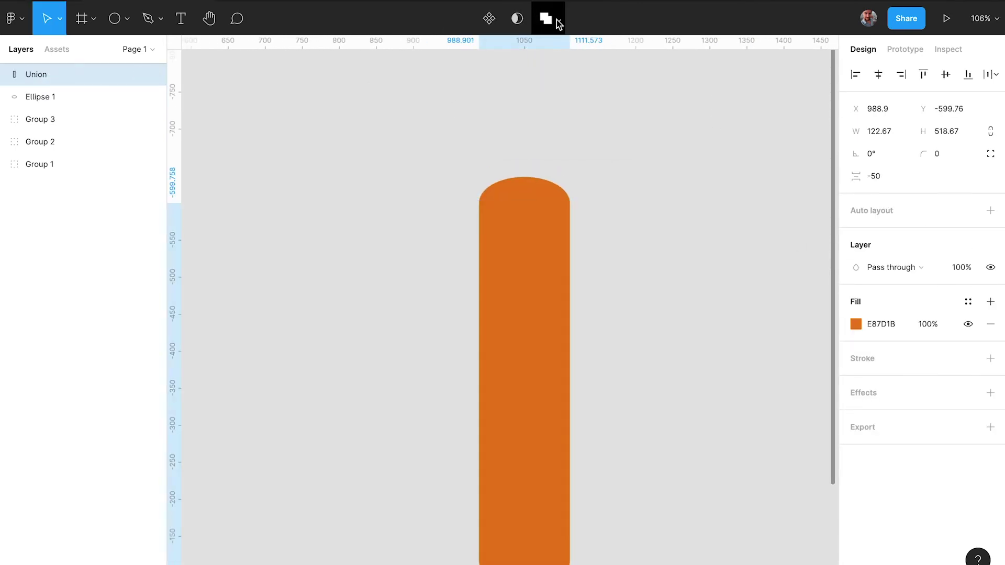
click(540, 50)
click(606, 202)
Step: Bring the top ellipse in front of the Union shape
click(523, 191)
right_click(524, 183)
click(581, 275)
click(548, 328)
scroll(549, 327, down, 5)
scroll(549, 327, right, 2)
scroll(549, 326, down, 1)
Step: Layer a second 000000 fill at 20% over the orange cylinder's Union to darken its body
click(990, 302)
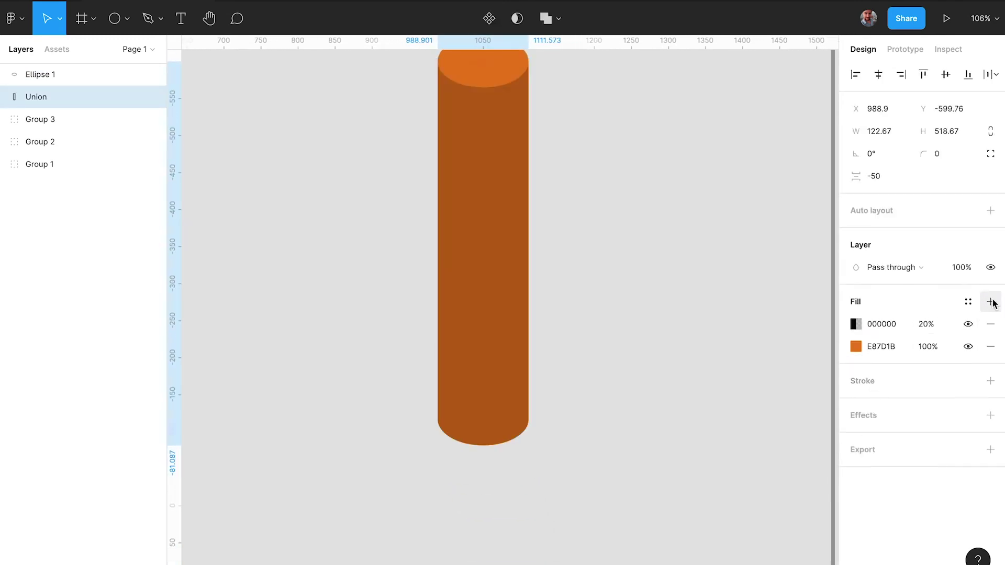
click(683, 252)
scroll(683, 252, up, 3)
scroll(683, 252, right, 1)
scroll(684, 251, right, 1)
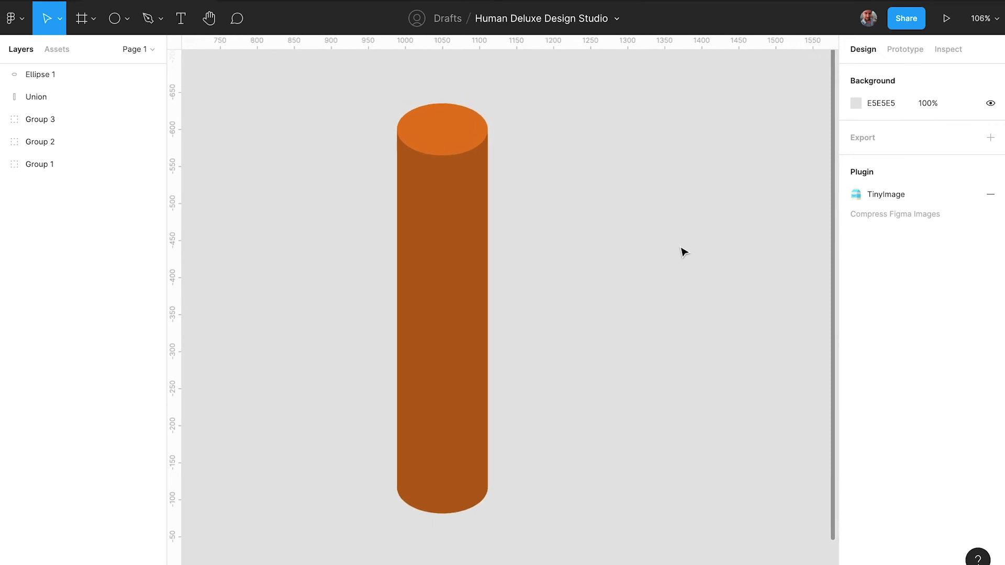
ctrl+scroll(684, 252, down, 5)
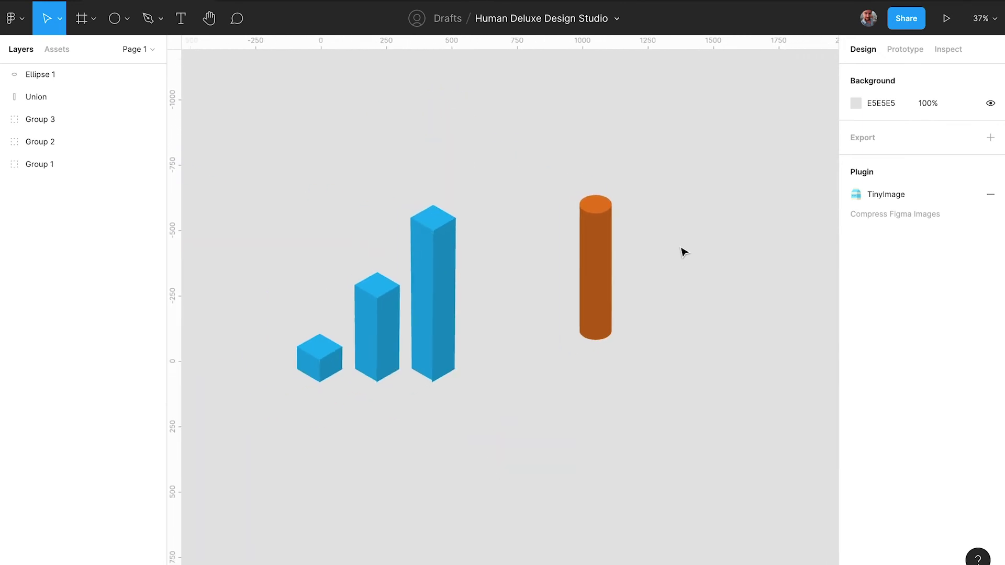
ctrl+scroll(683, 252, up, 5)
click(497, 317)
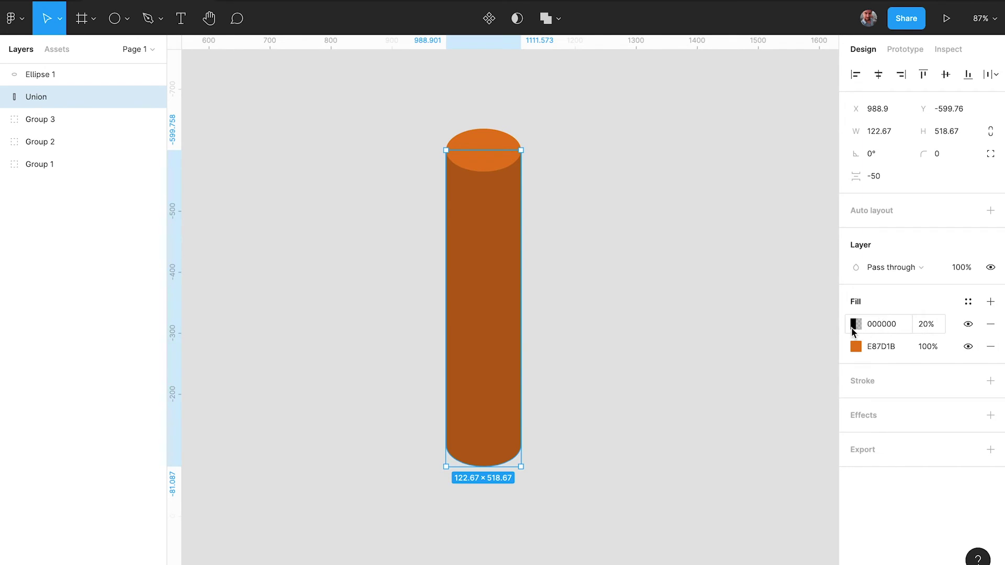
Step: Switch the cylinder's 20% black fill from Solid to Linear, with the gradient starting lower down the body
click(852, 329)
click(710, 230)
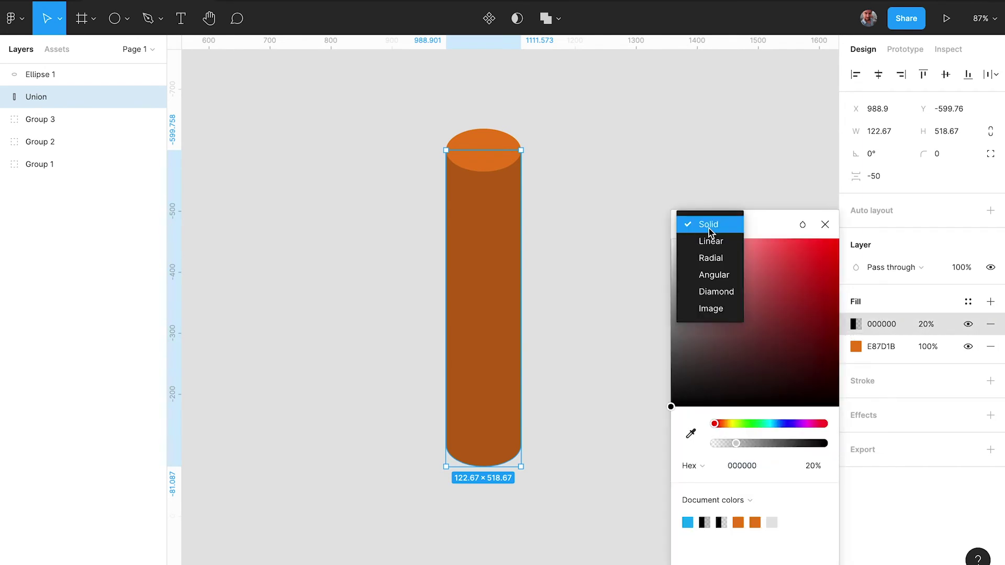
click(711, 242)
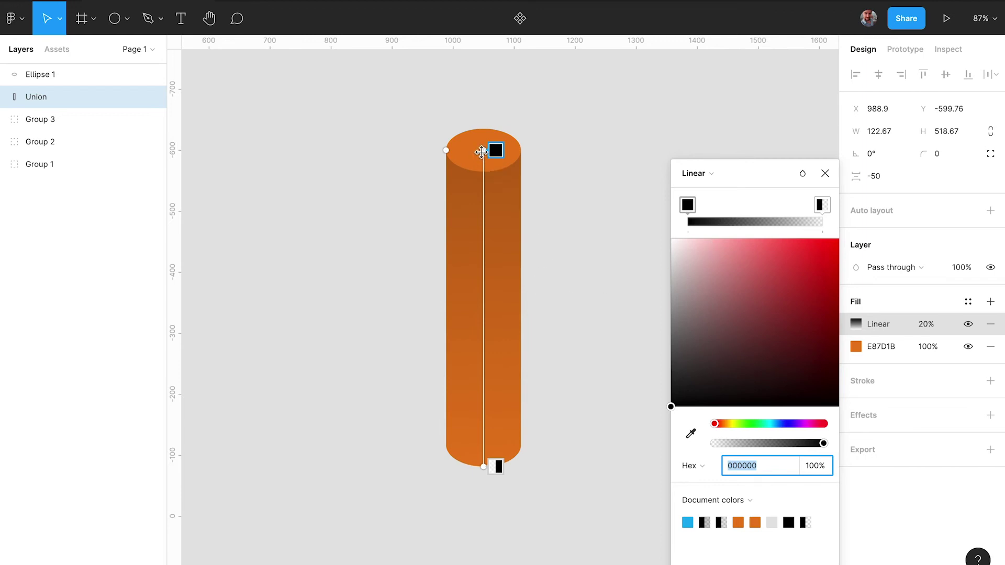
drag(480, 166, 482, 200)
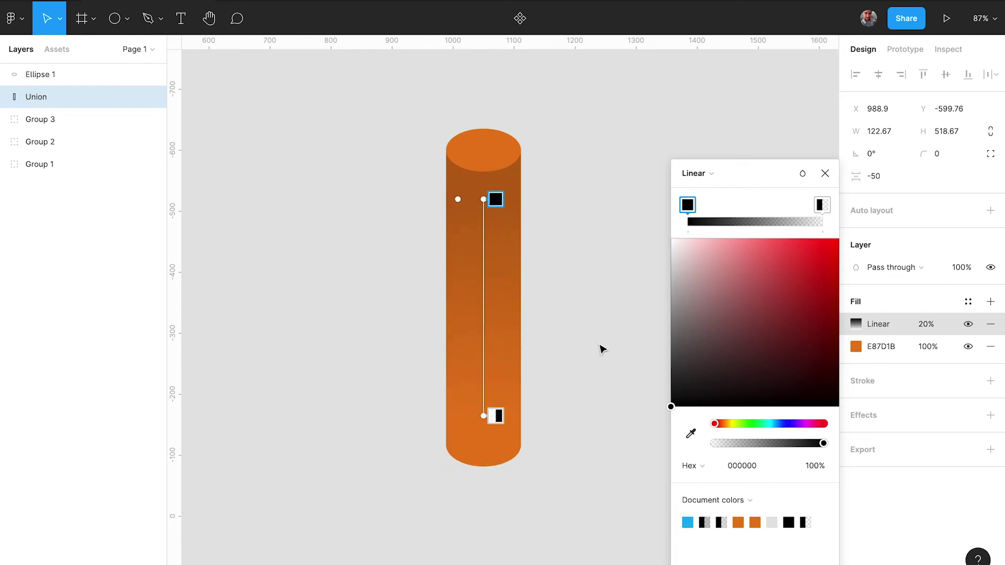
key(Escape)
scroll(602, 350, down, 5)
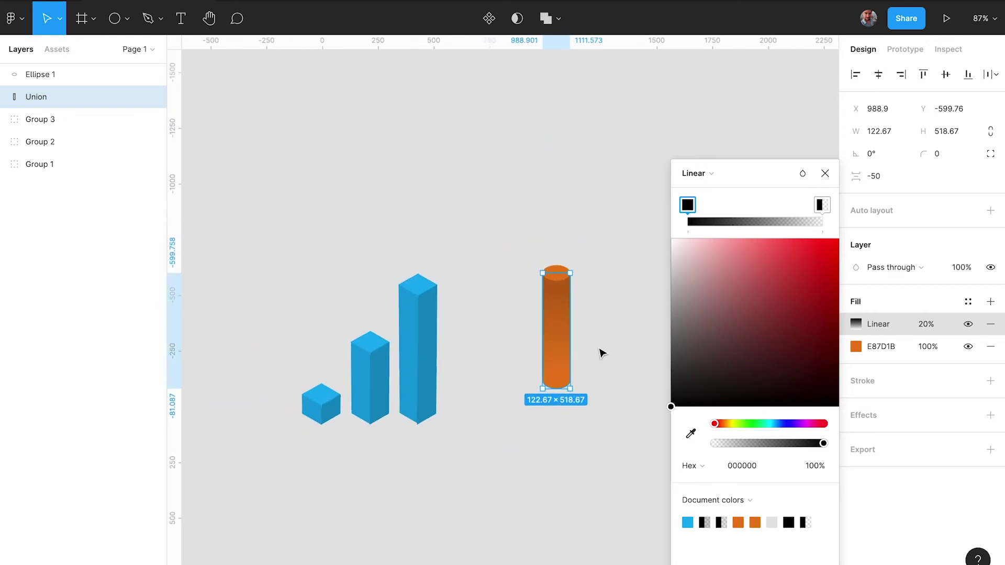
click(602, 354)
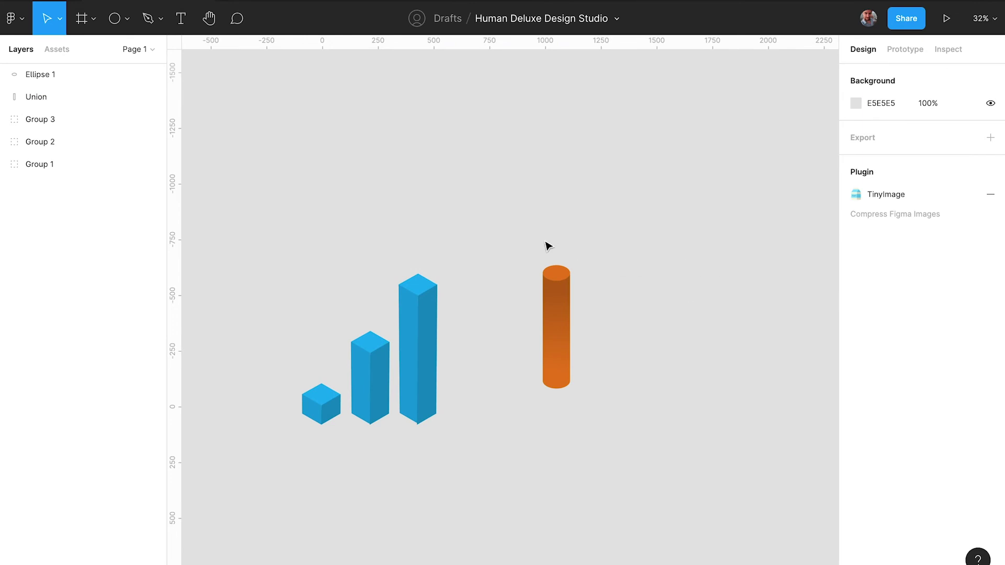
Step: Alt-drag a copy of the cylinder to the right and make its gradient run horizontally across it
click(552, 360)
drag(552, 359, 610, 359)
scroll(622, 337, up, 10)
click(622, 337)
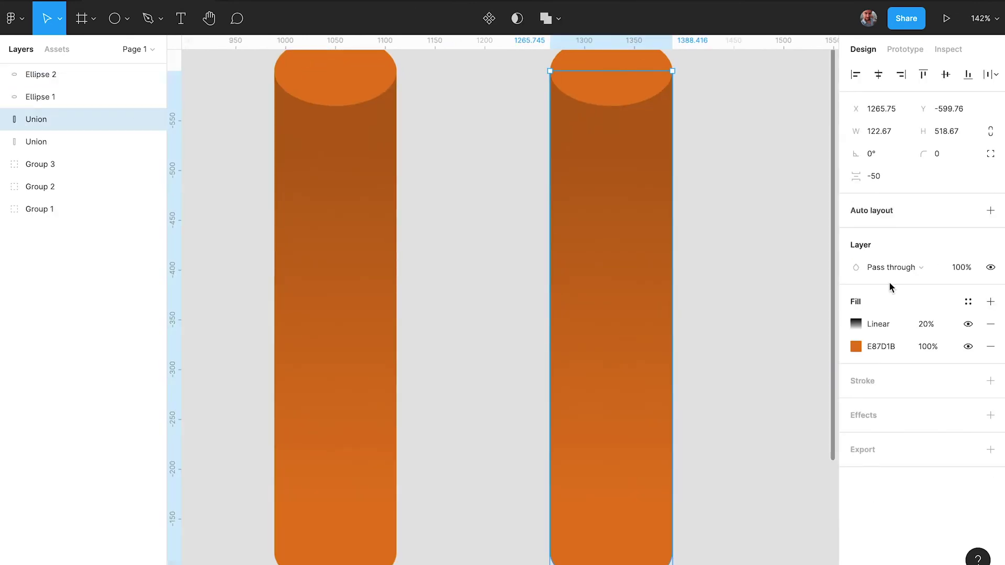
click(856, 325)
drag(613, 511, 489, 152)
drag(608, 154, 658, 152)
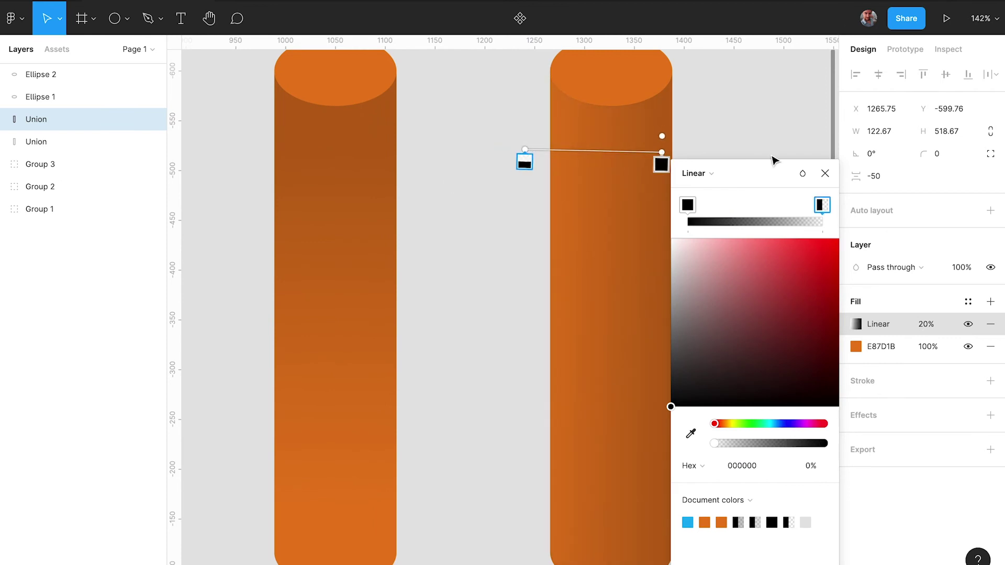
click(821, 159)
Step: Duplicate the second cylinder to create a third one
scroll(781, 173, down, 5)
scroll(774, 197, up, 3)
drag(684, 191, 718, 280)
key(Escape)
scroll(718, 281, up, 5)
Step: Give the third cylinder's gradient a white highlight stop flanked by grey stops
click(631, 306)
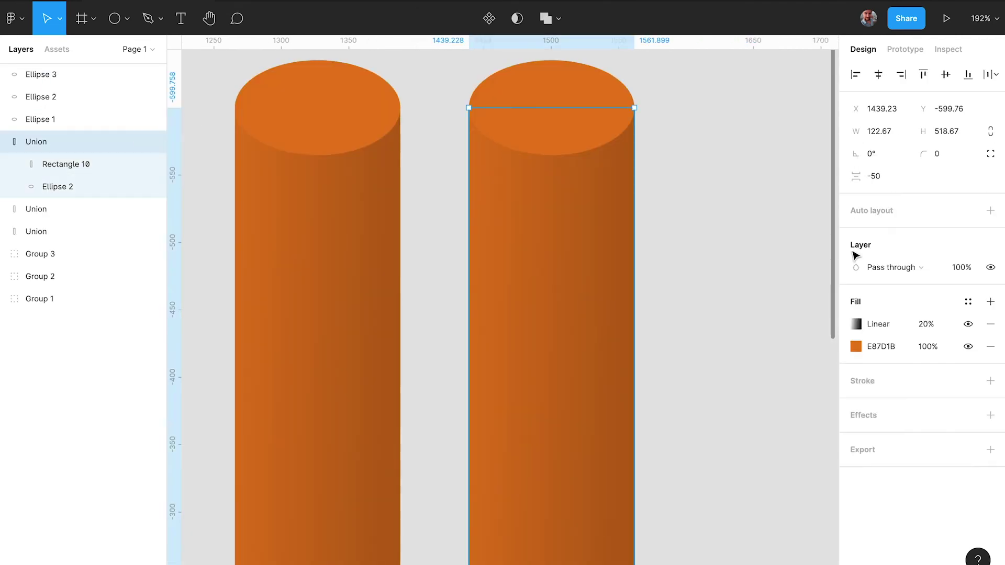
click(856, 324)
drag(433, 212, 457, 219)
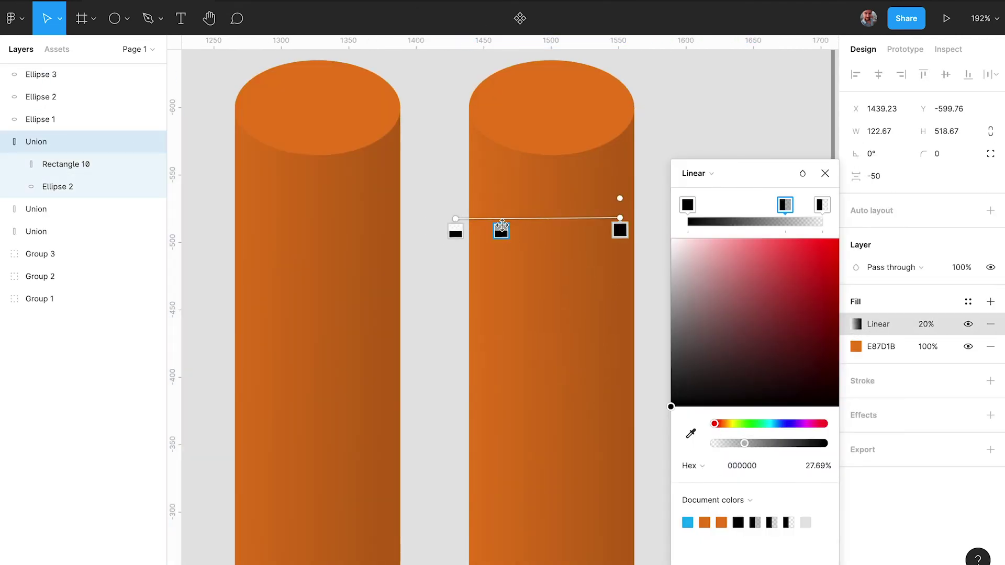
drag(675, 244, 632, 200)
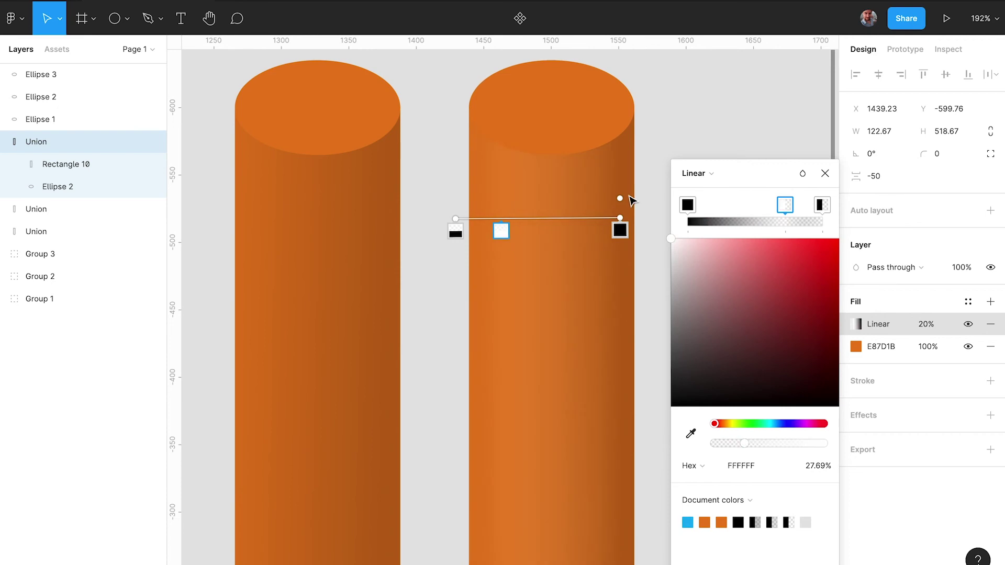
click(797, 209)
drag(673, 313, 672, 327)
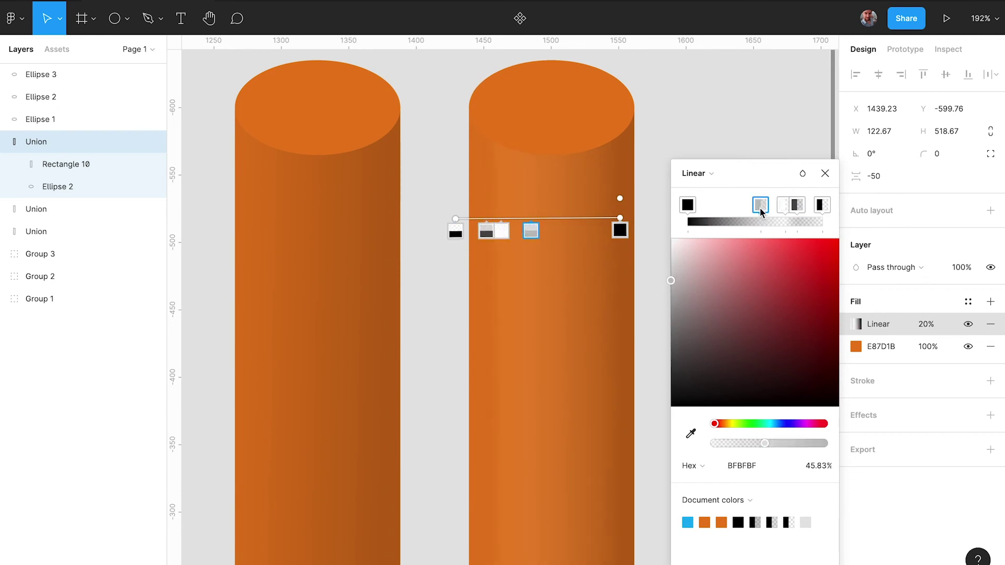
drag(710, 251, 687, 340)
click(503, 231)
click(489, 232)
drag(508, 230, 499, 231)
click(532, 233)
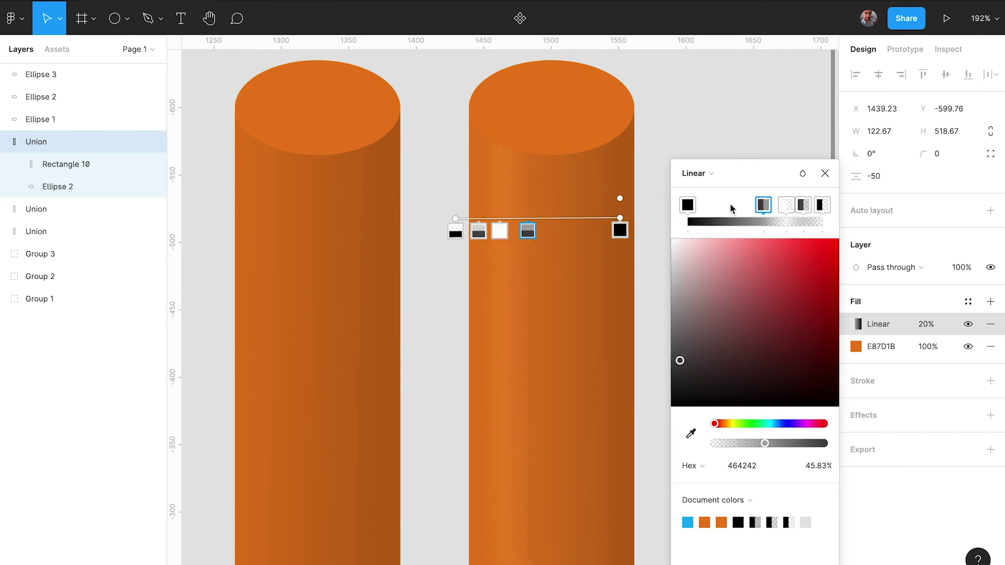
click(786, 205)
click(825, 173)
Step: Zoom to fit, then group each of the three cylinders' parts with Ctrl+G
key(Escape)
key(shift+1)
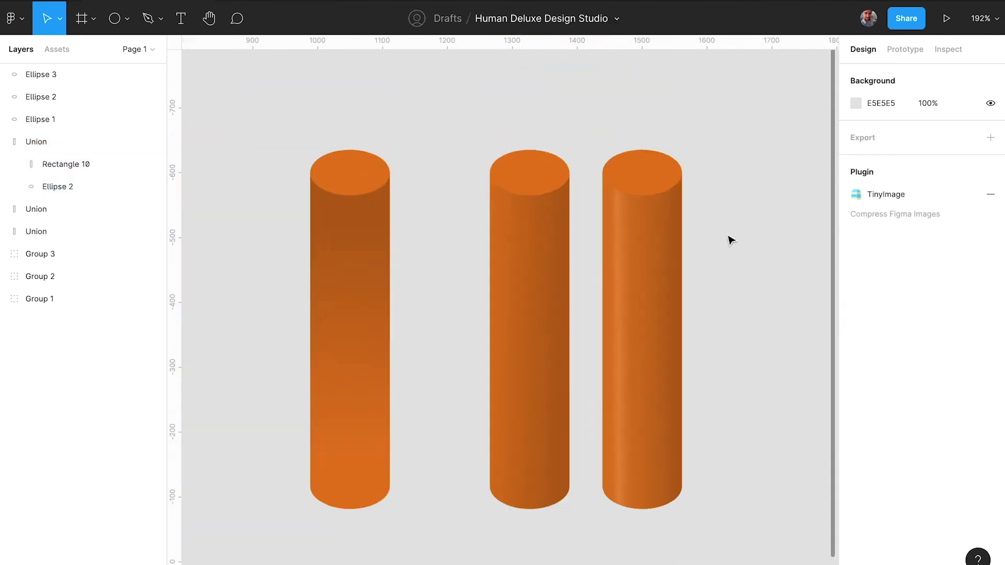
drag(384, 78, 345, 309)
key(ctrl+g)
key(Escape)
drag(466, 112, 503, 173)
key(ctrl+g)
drag(544, 105, 595, 208)
key(ctrl+g)
click(514, 209)
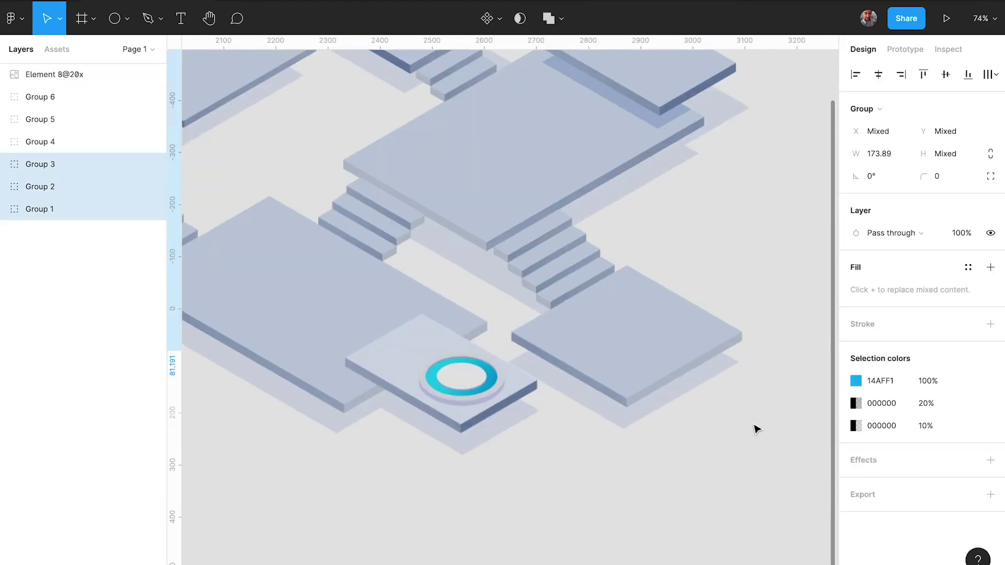
Step: Paste the bar blocks above Element 8@20x and scale them down onto the platform
key(ctrl+shift+v)
key(ctrl+])
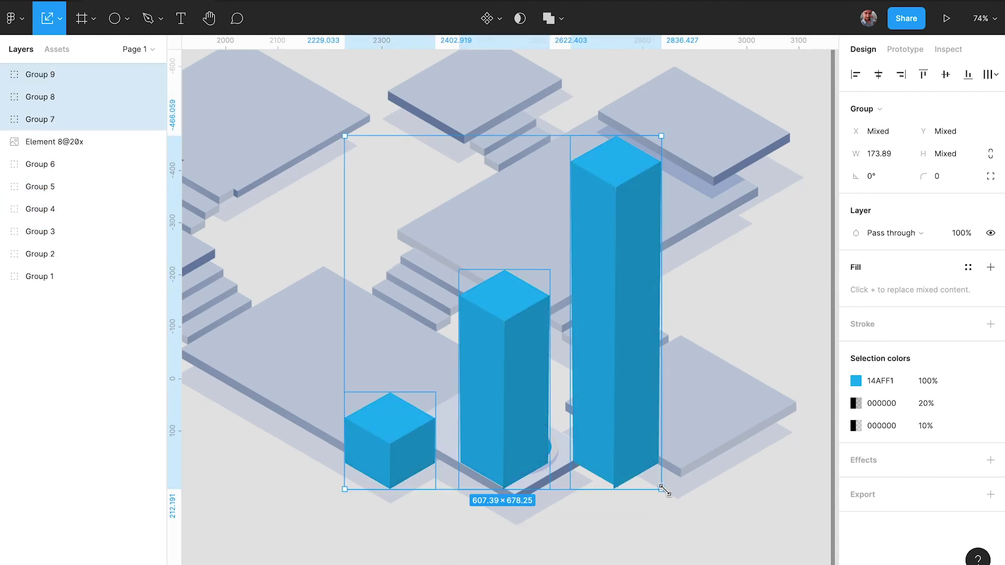
drag(614, 449, 597, 202)
Step: Recolour the tallest bar, middle bar and cube with teal and turquoise sampled from the ring
click(586, 197)
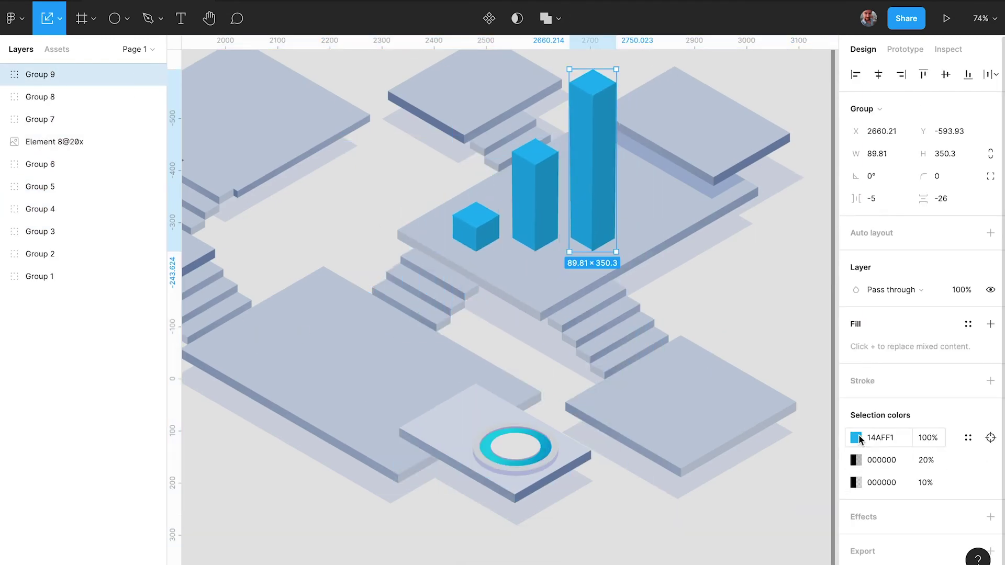
click(586, 197)
click(856, 438)
key(i)
click(542, 453)
key(Tab)
click(856, 437)
key(i)
click(516, 417)
key(Tab)
click(856, 444)
key(i)
click(515, 432)
Step: Add a 'Big Data' text layer on the platform with the Text tool
click(55, 141)
key(Escape)
click(181, 18)
click(392, 331)
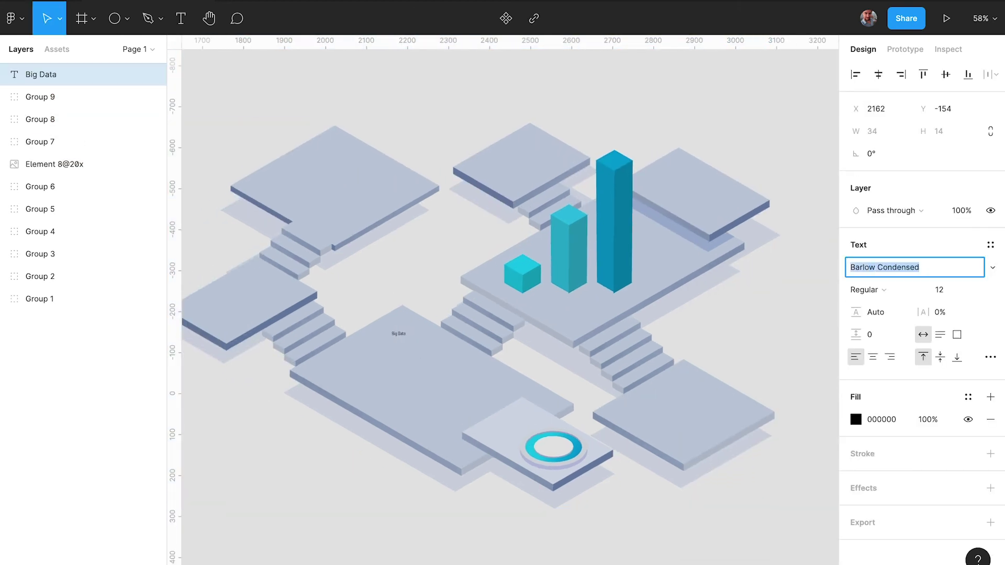
Step: Give the text fill 02A0D3 and Black weight
click(991, 357)
click(857, 425)
click(814, 524)
click(947, 296)
click(907, 297)
click(880, 516)
drag(471, 367, 420, 366)
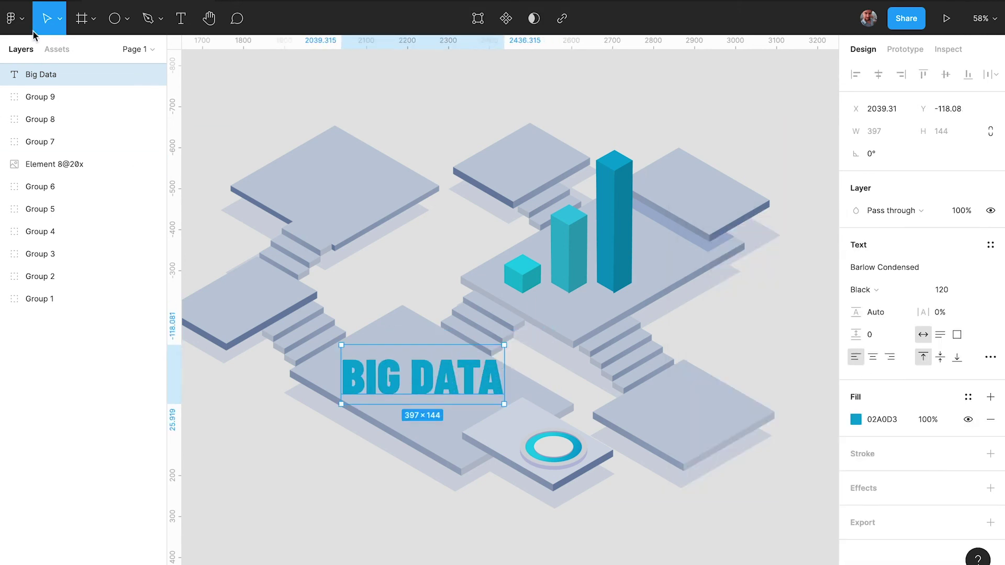
Step: Apply a vertical skew to BIG DATA with the SkewDat plugin
click(15, 19)
mouse_move(105, 211)
click(210, 309)
drag(798, 231, 800, 256)
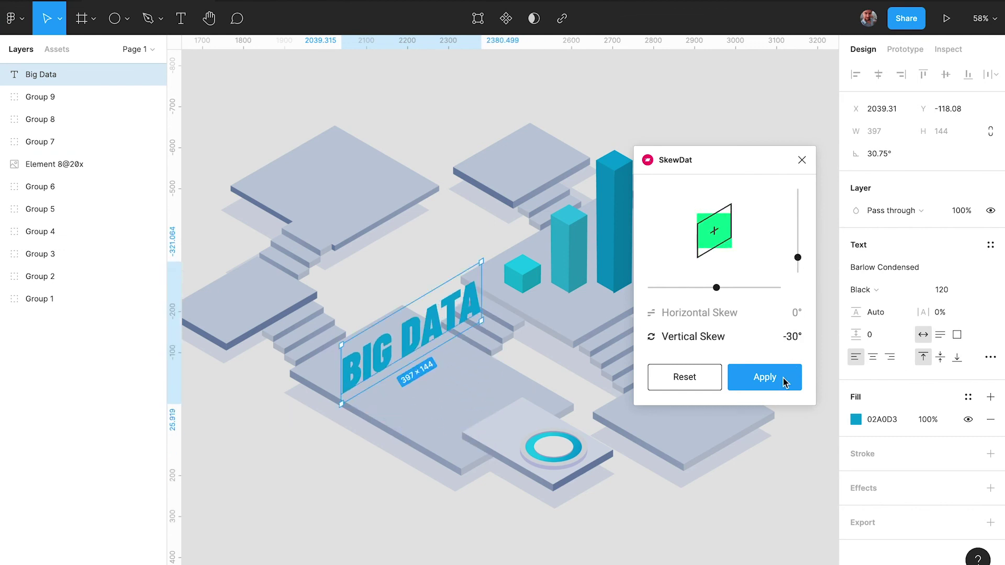
click(784, 381)
Step: Rotate BIG DATA to -30° and position it on the platform
click(880, 153)
text(-30)
key(Return)
drag(372, 327, 415, 338)
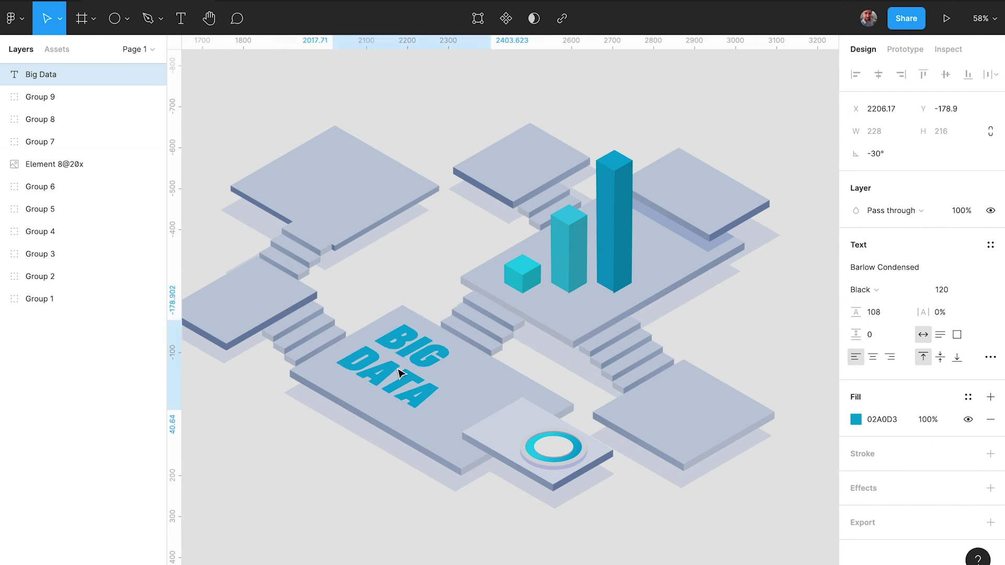
drag(389, 373, 383, 377)
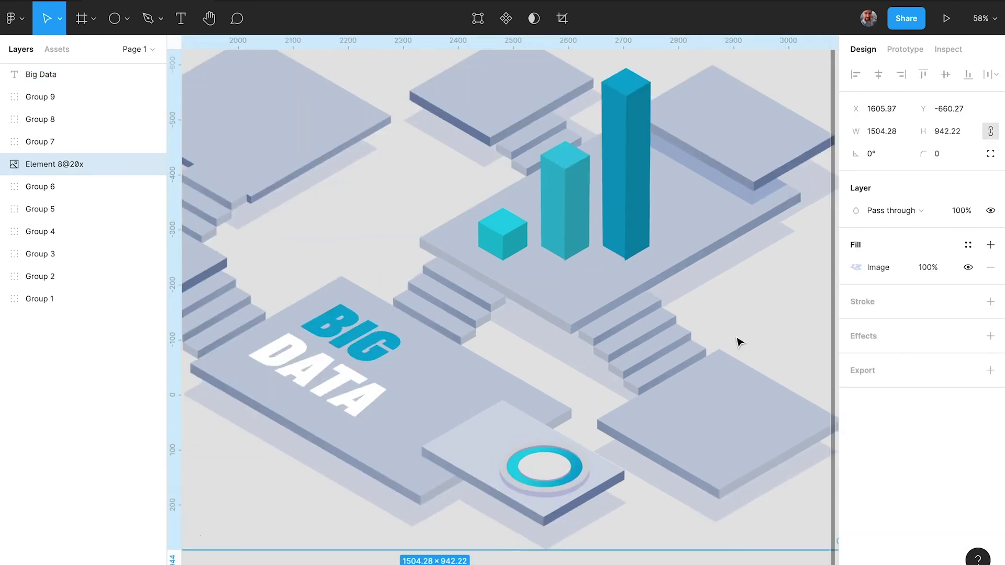